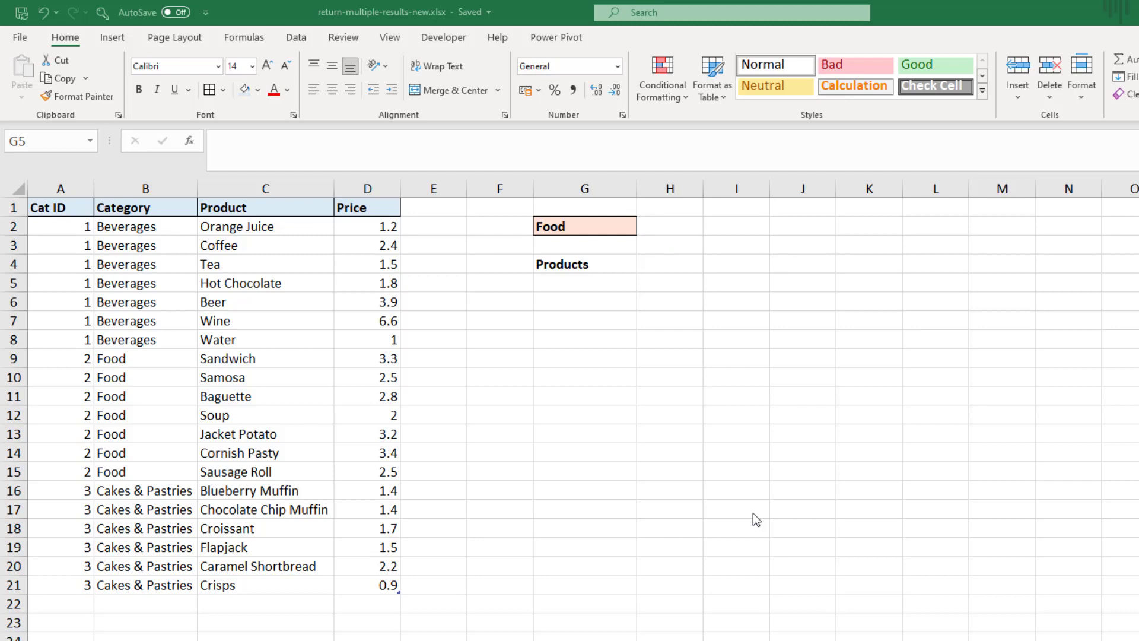
# Step: Change the category in G2 from Food to Cakes & Pastries using its dropdown list
pyautogui.click(624, 226)
pyautogui.click(643, 227)
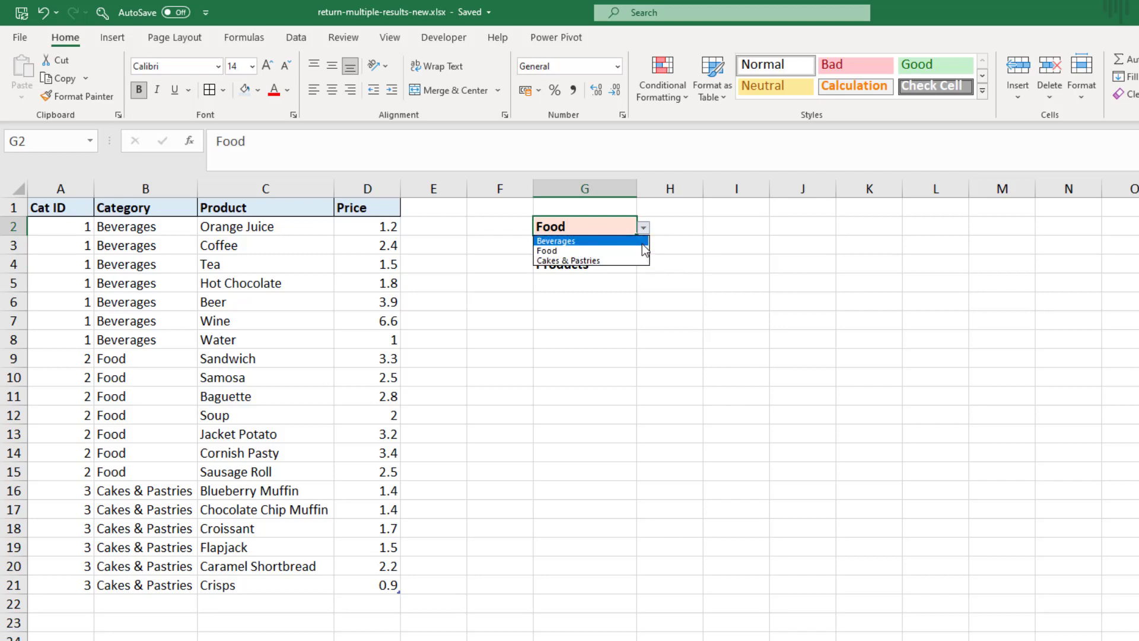
pyautogui.click(631, 260)
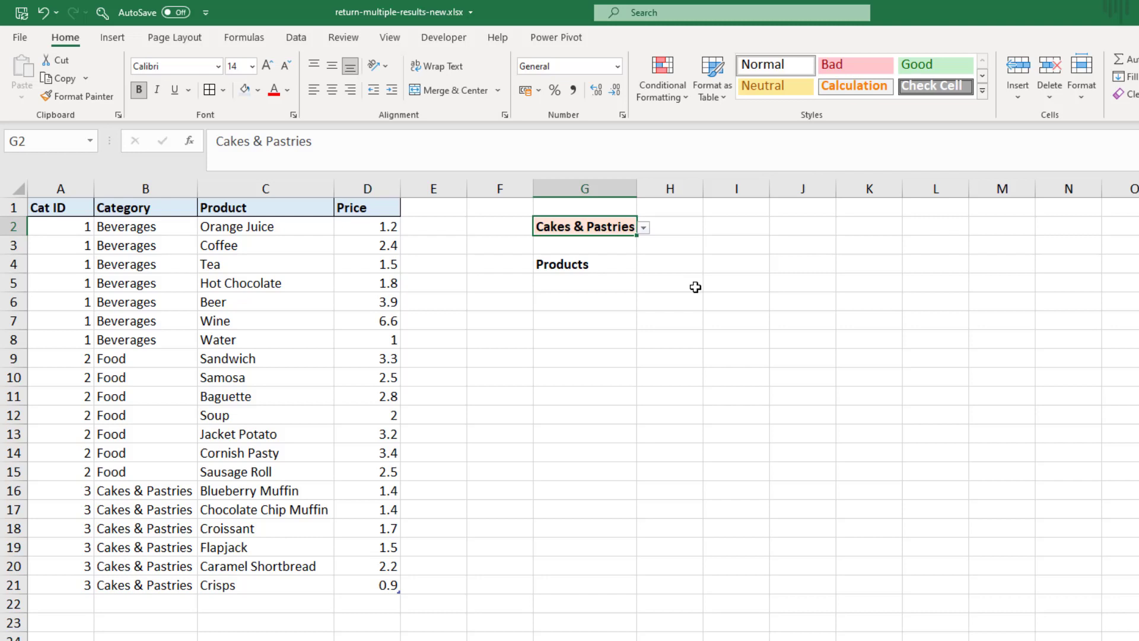
# Step: In G5, enter =FILTER(products[Product],products[Category]=G2) to list the six Cakes & Pastries products
pyautogui.click(632, 284)
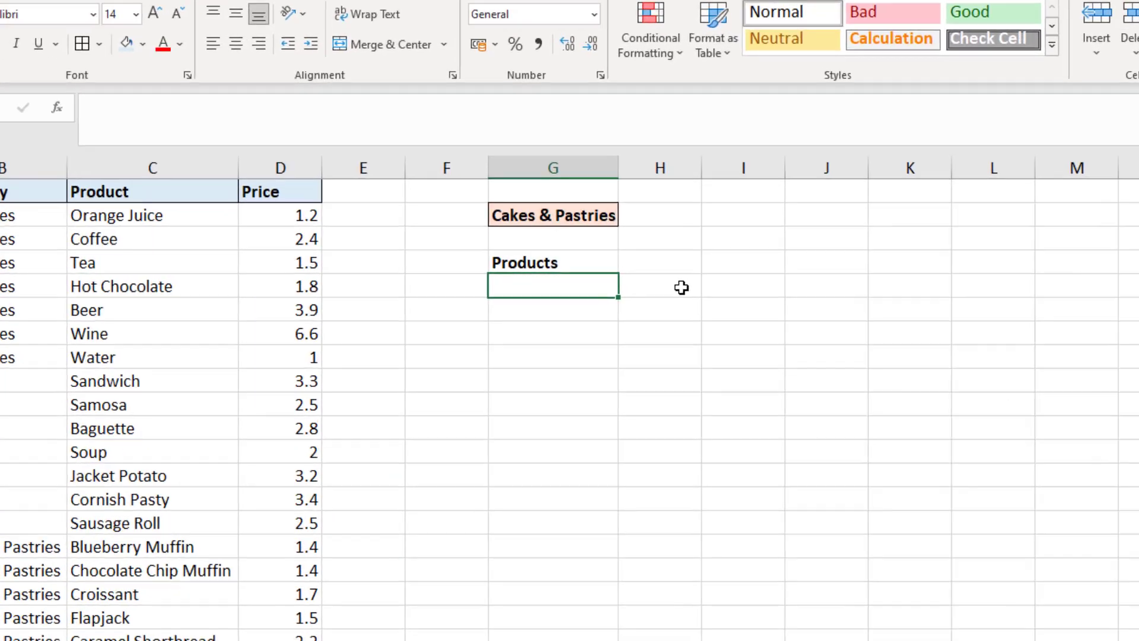
pyautogui.write('=fil')
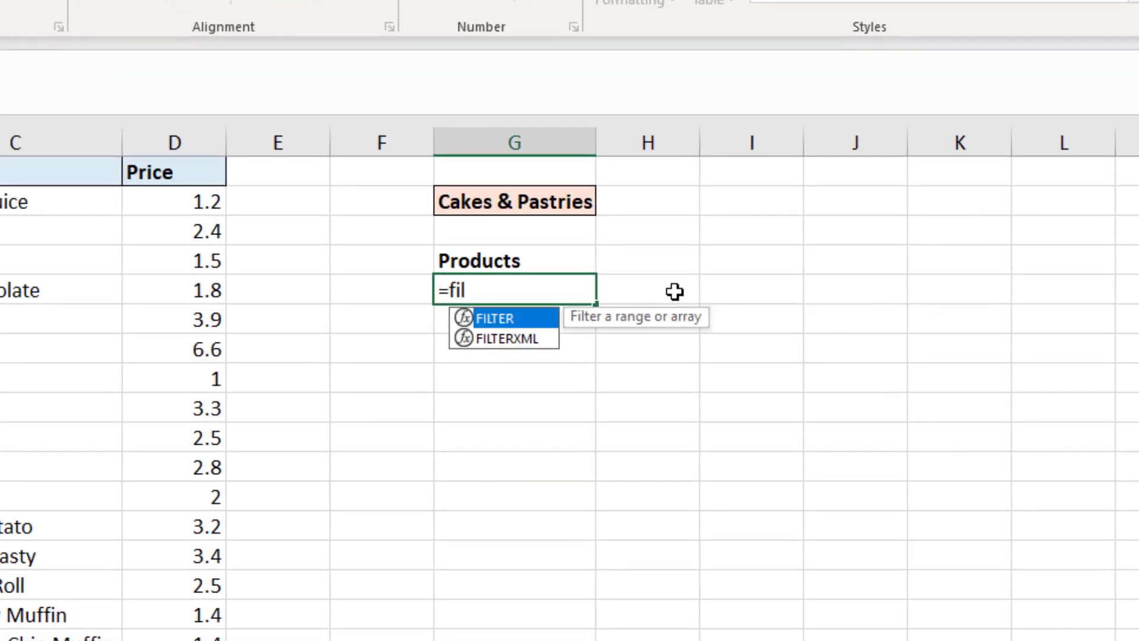
pyautogui.press('Tab')
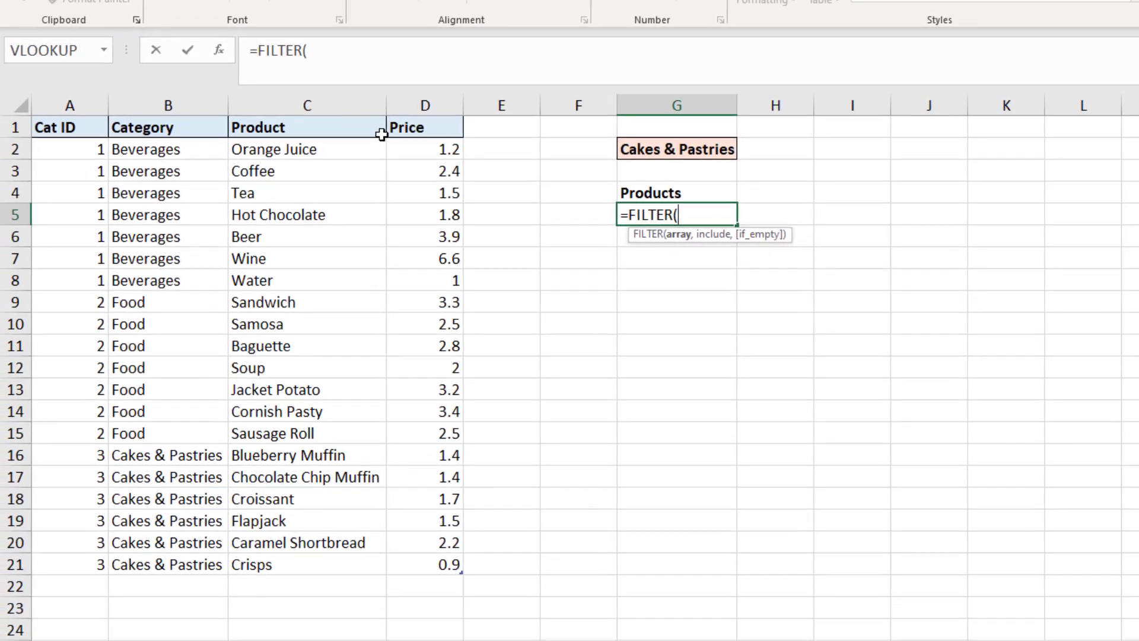
pyautogui.click(343, 119)
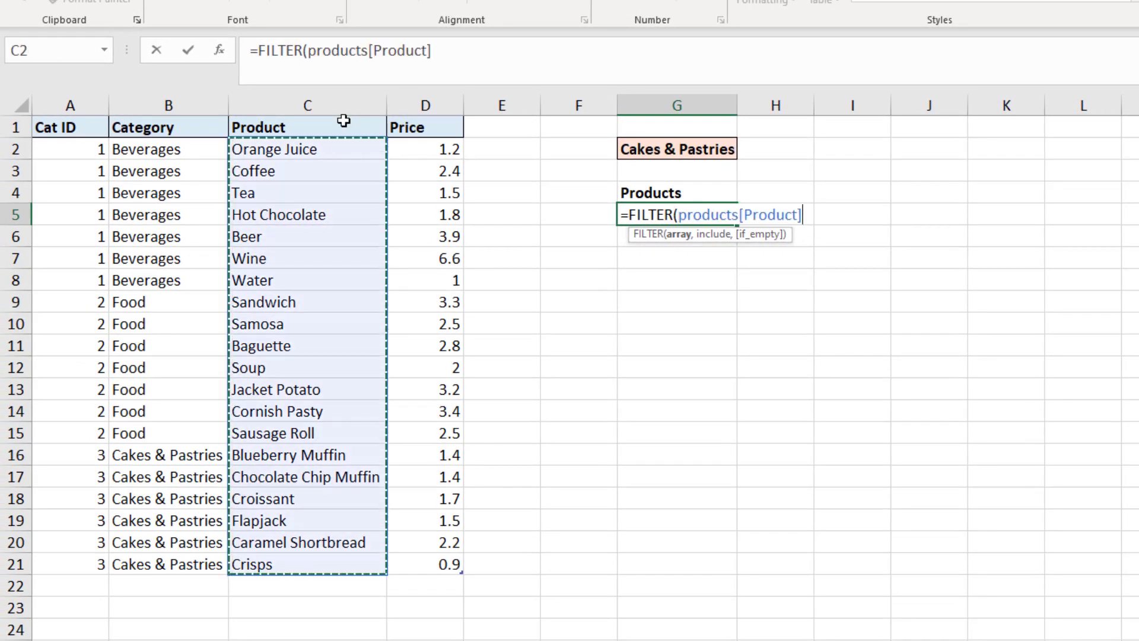
pyautogui.write(',')
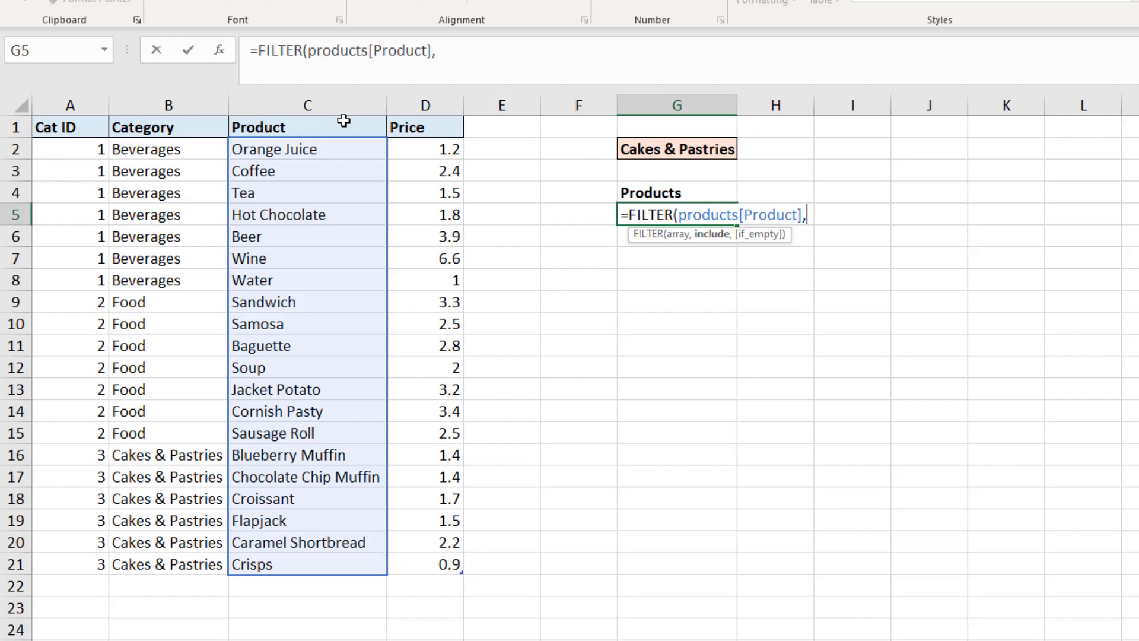
pyautogui.click(208, 116)
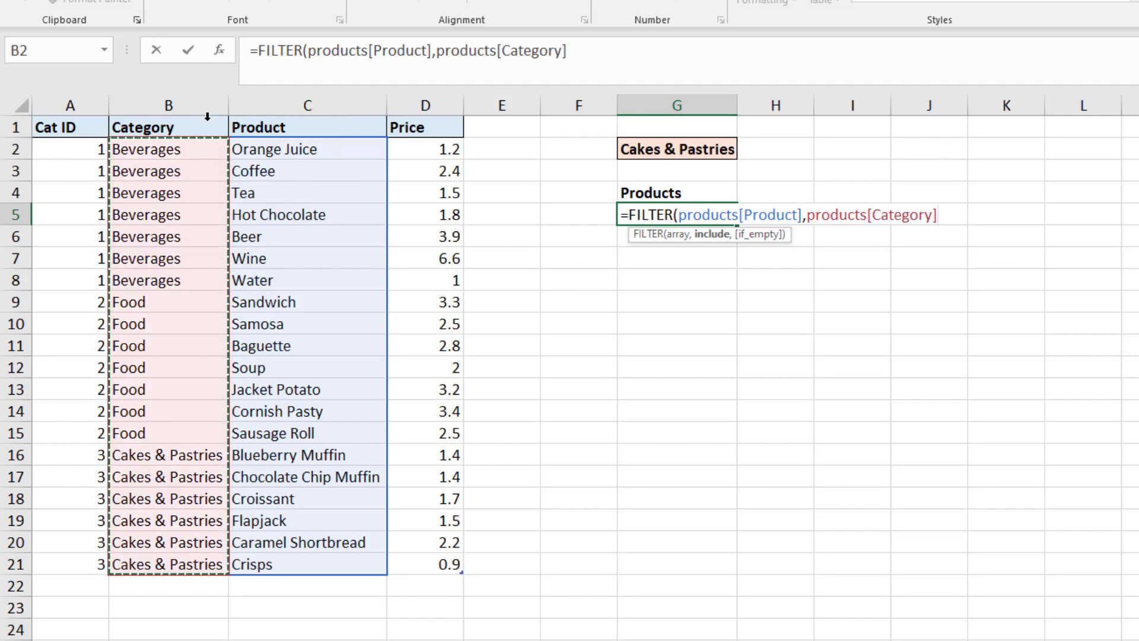
pyautogui.write('=')
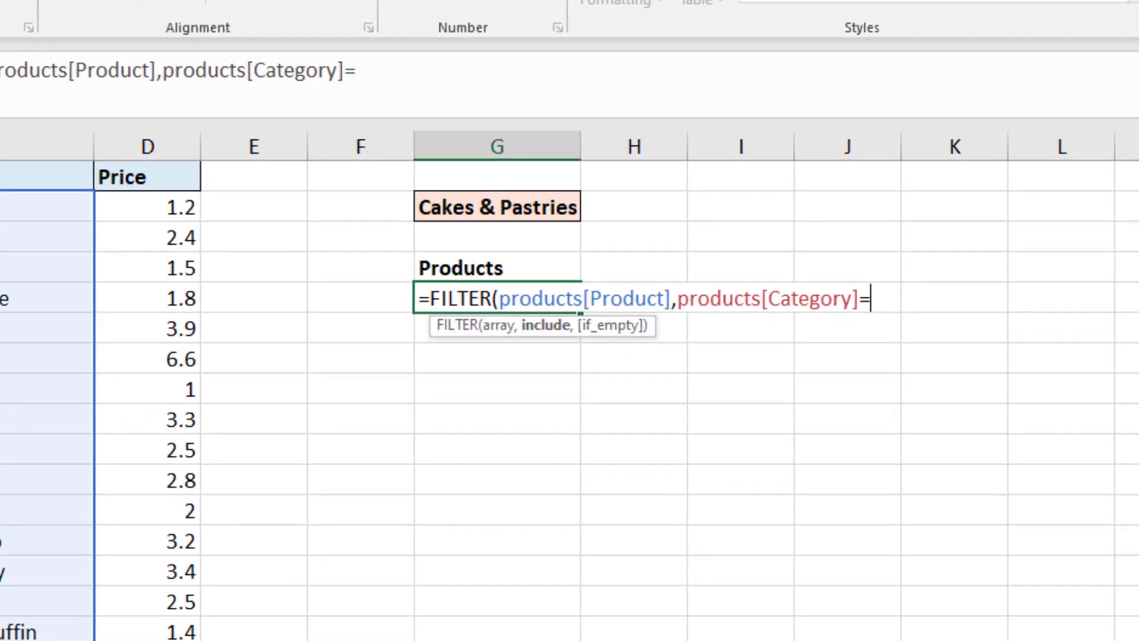
pyautogui.click(464, 208)
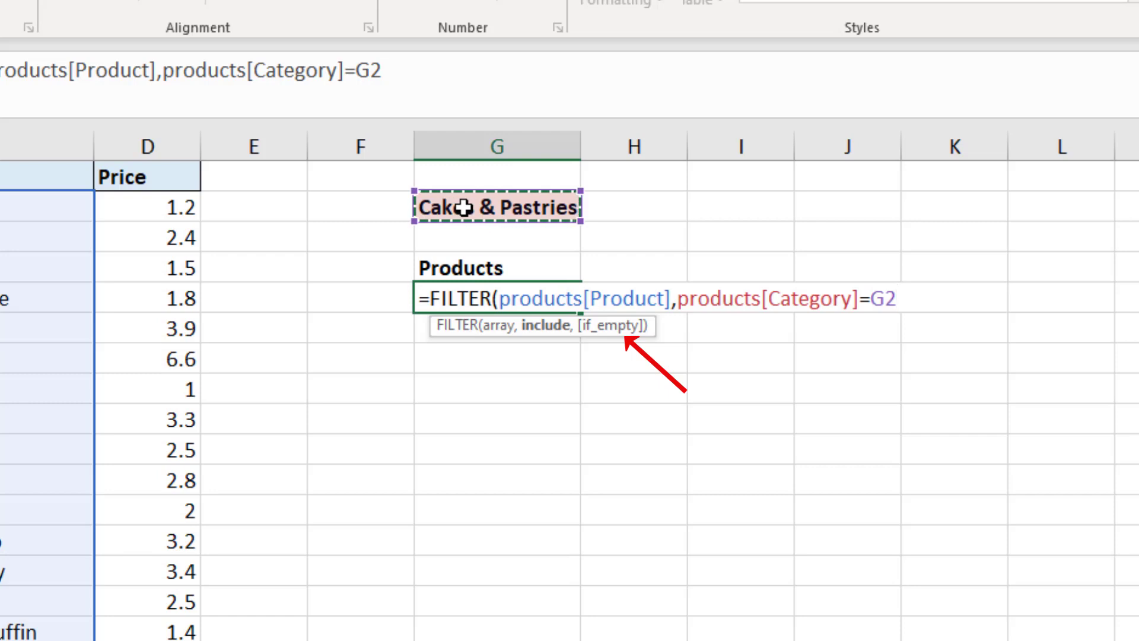
pyautogui.write(')')
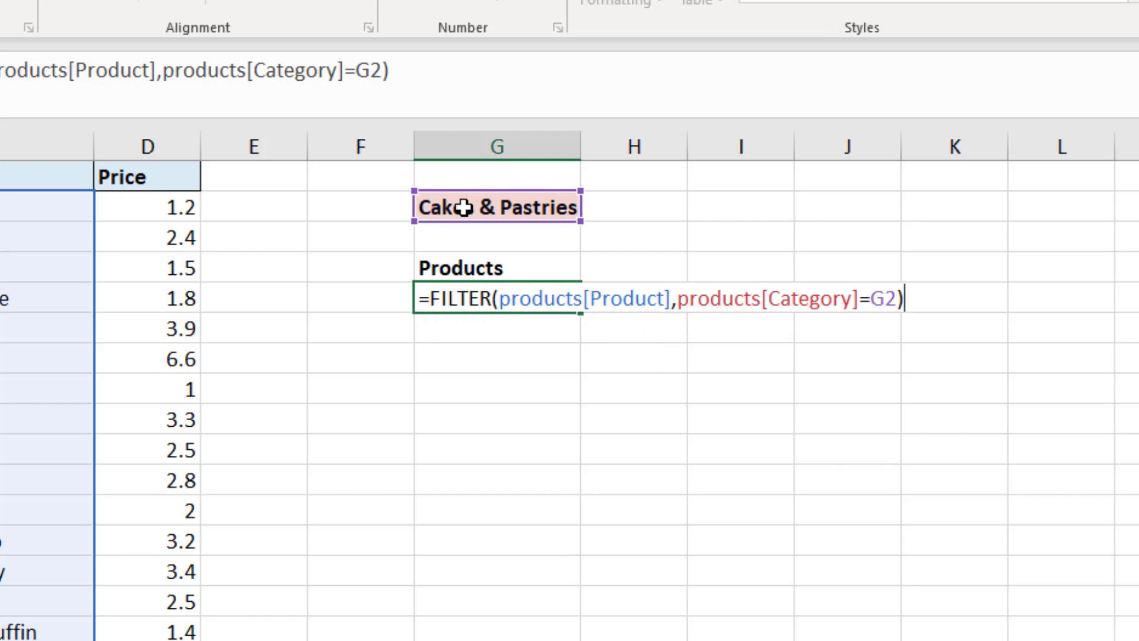
pyautogui.press('Return')
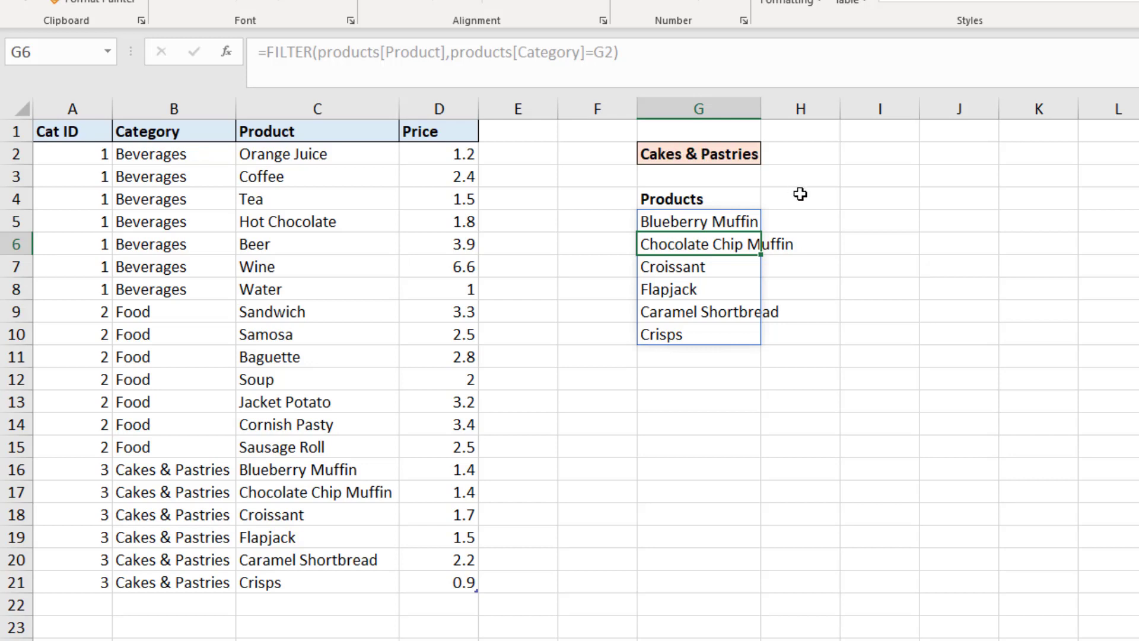
# Step: Switch G2 to Food, then to Beverages, so the list shows the seven drinks
pyautogui.click(756, 157)
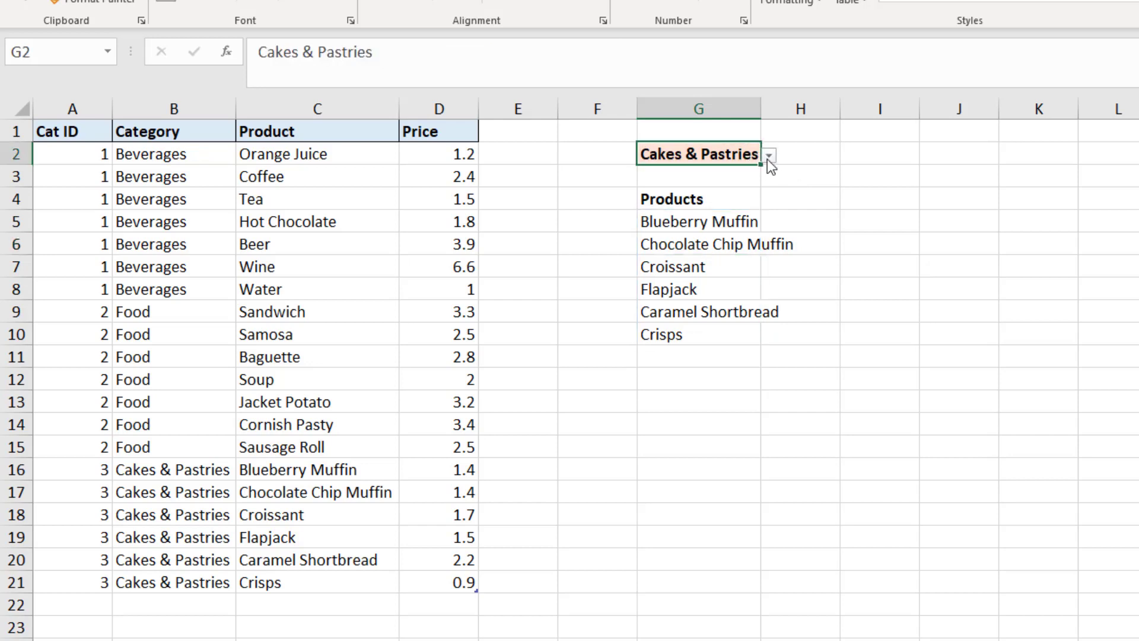
pyautogui.click(770, 157)
pyautogui.click(754, 183)
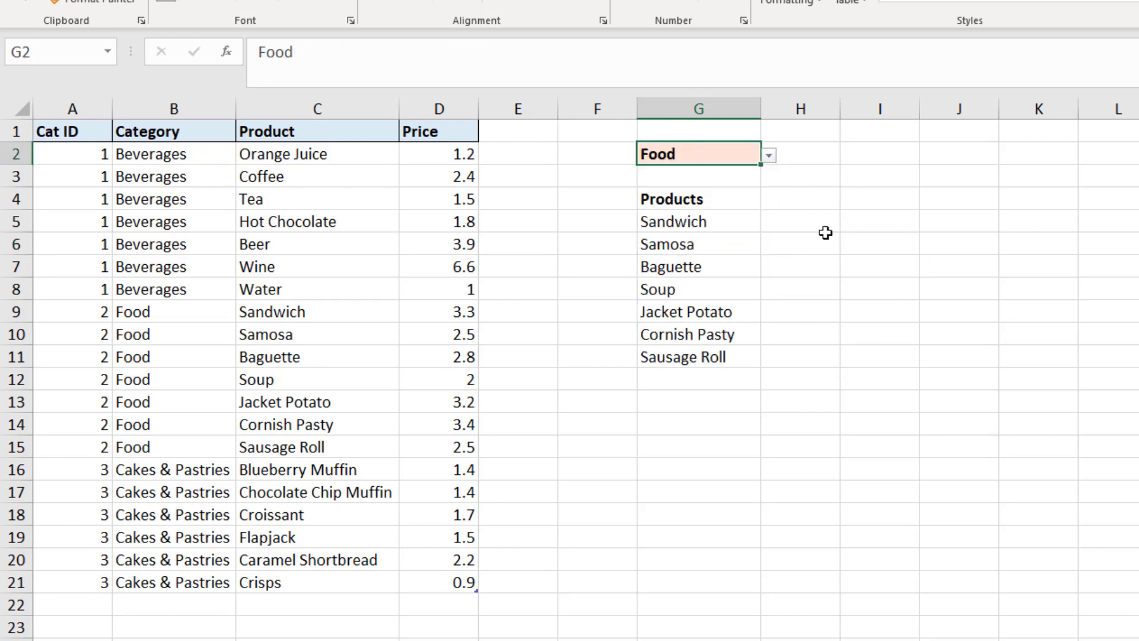
pyautogui.click(772, 159)
pyautogui.click(768, 171)
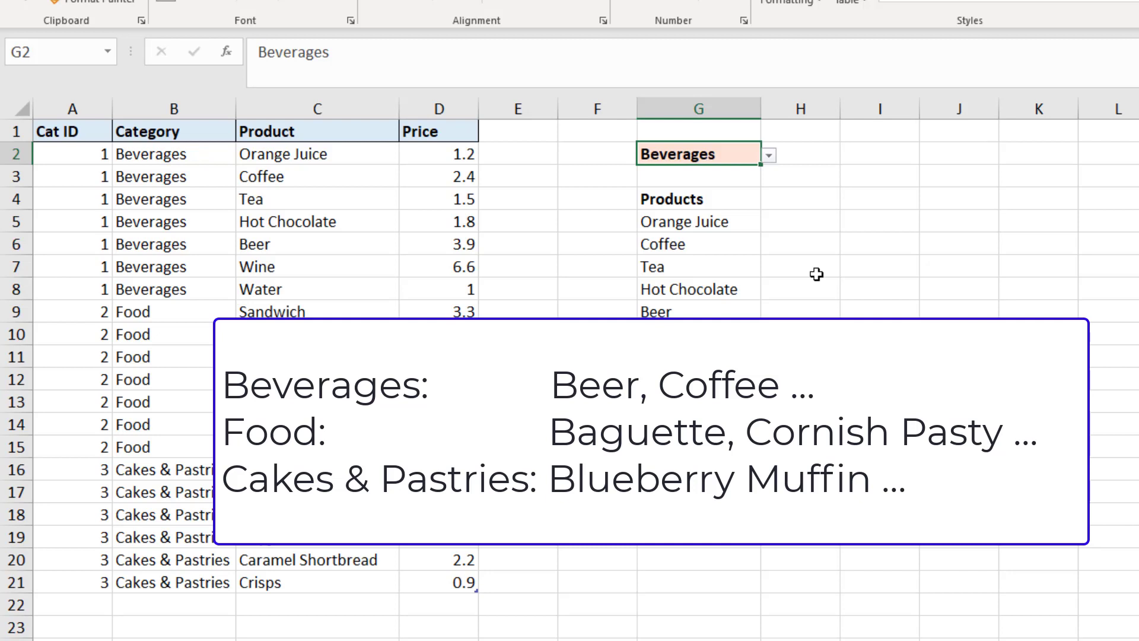
# Step: Hide column G
pyautogui.click(845, 311)
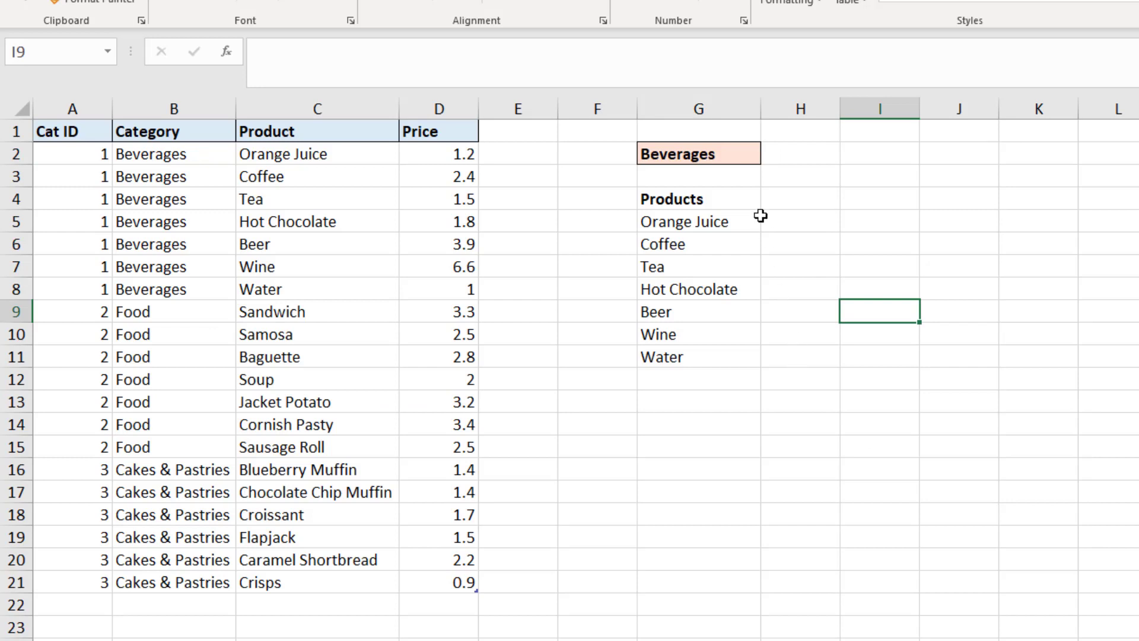
pyautogui.rightClick(733, 106)
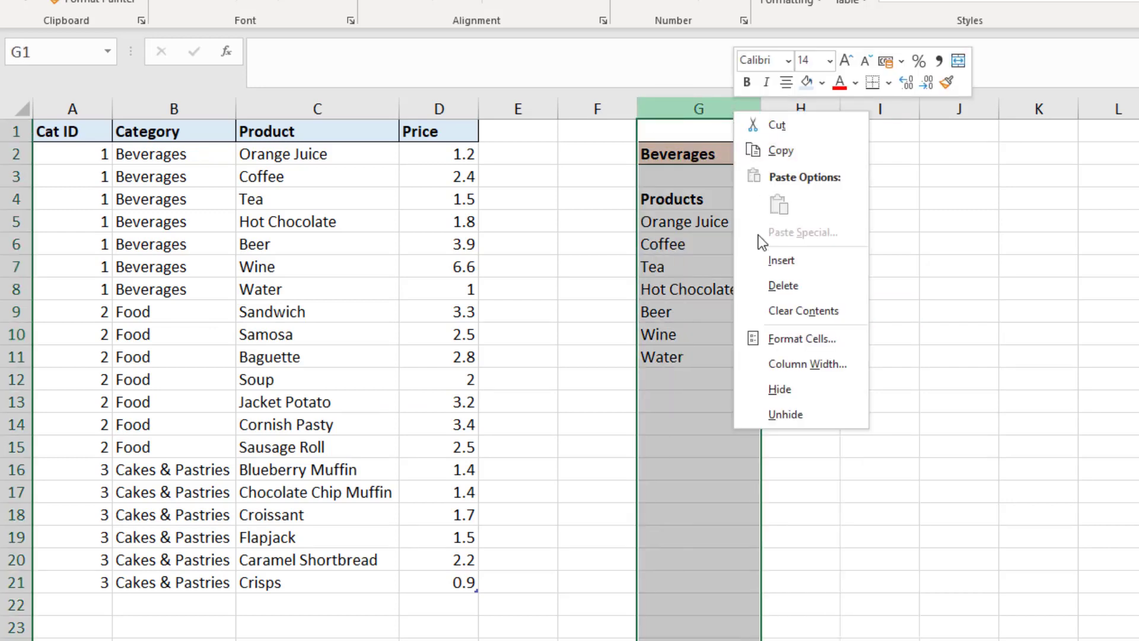
pyautogui.click(777, 390)
# Step: Copy the Category and Product headers into H2:I2 and rename I2 to Products
pyautogui.click(700, 244)
pyautogui.click(676, 172)
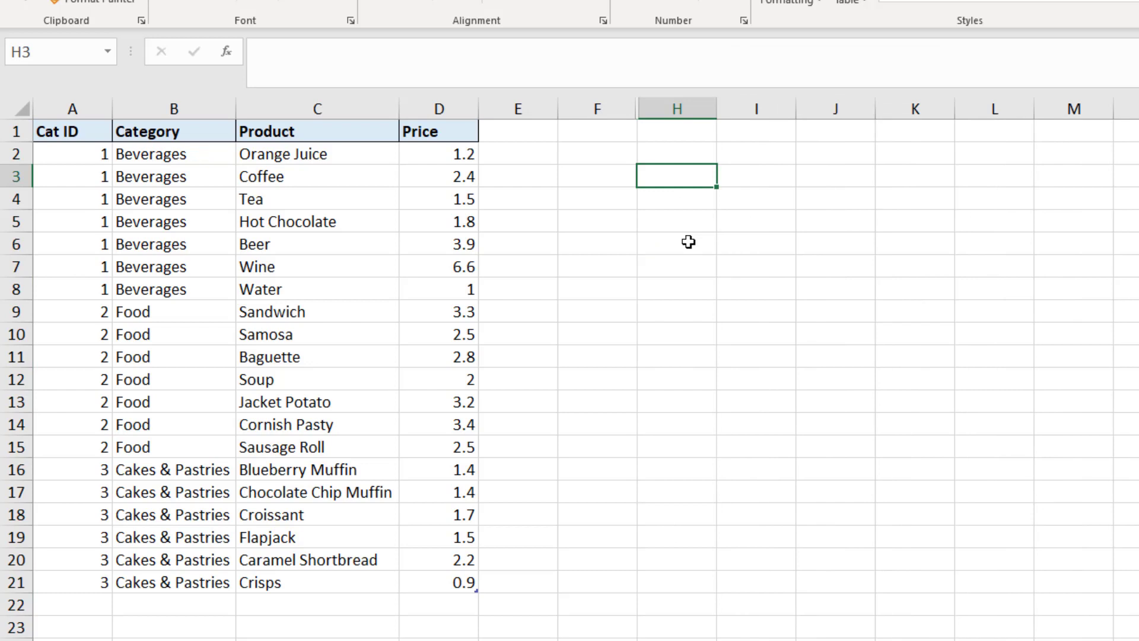
pyautogui.click(216, 131)
pyautogui.moveTo(216, 131); pyautogui.dragTo(767, 155)
pyautogui.click(769, 153)
pyautogui.doubleClick(780, 153)
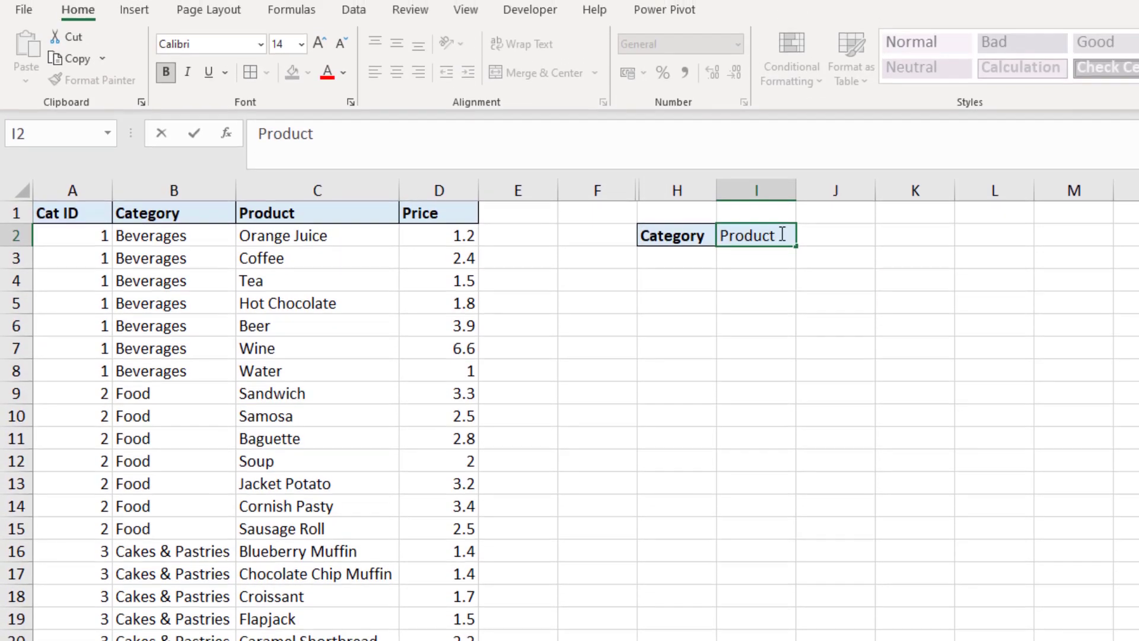
pyautogui.write('s')
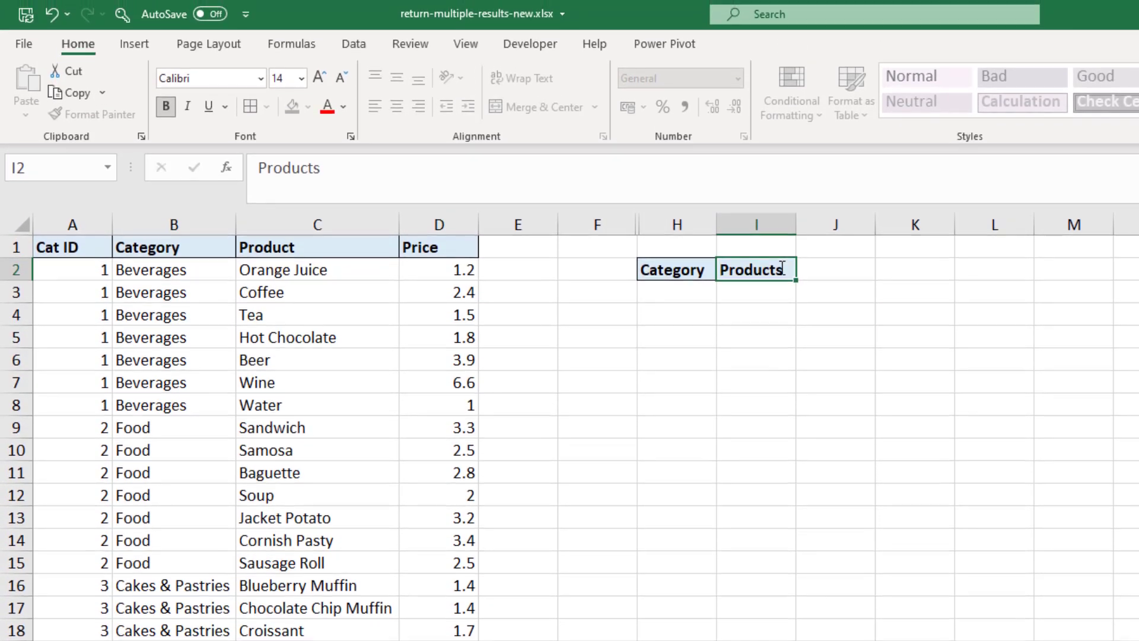
# Step: Shade the H2:I2 headers light tan and widen columns H and I
pyautogui.moveTo(673, 269); pyautogui.dragTo(771, 270)
pyautogui.click(309, 107)
pyautogui.click(366, 180)
pyautogui.click(779, 360)
pyautogui.moveTo(716, 231); pyautogui.dragTo(746, 231)
pyautogui.moveTo(821, 231); pyautogui.dragTo(851, 231)
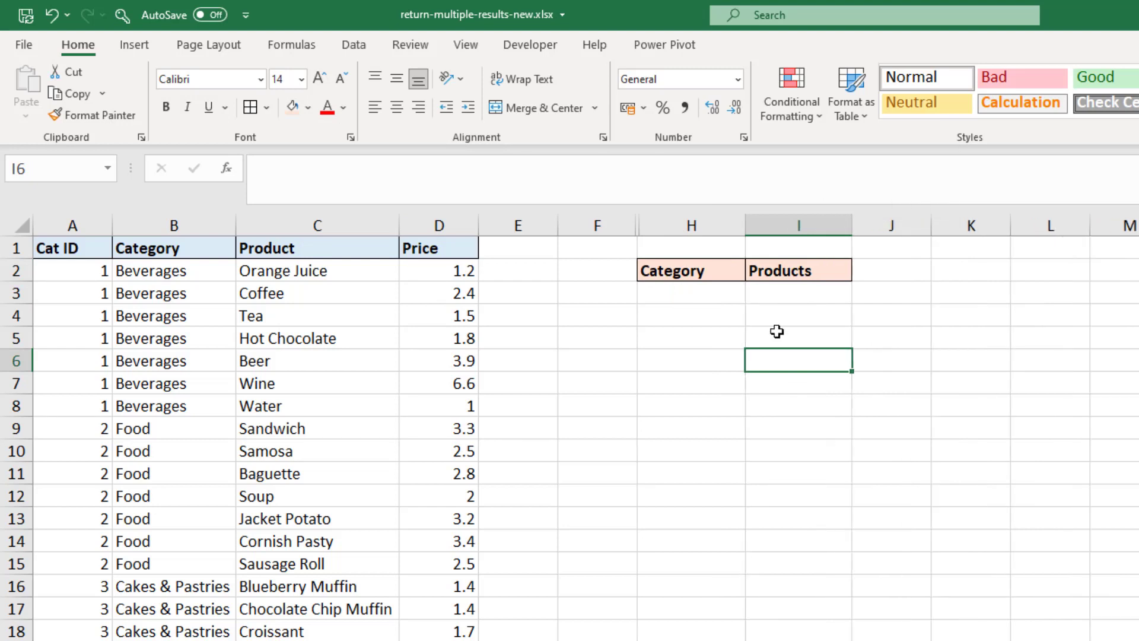
# Step: In H3, enter =SORT(UNIQUE(products[Category])) to list Beverages, Cakes & Pastries and Food
pyautogui.click(738, 298)
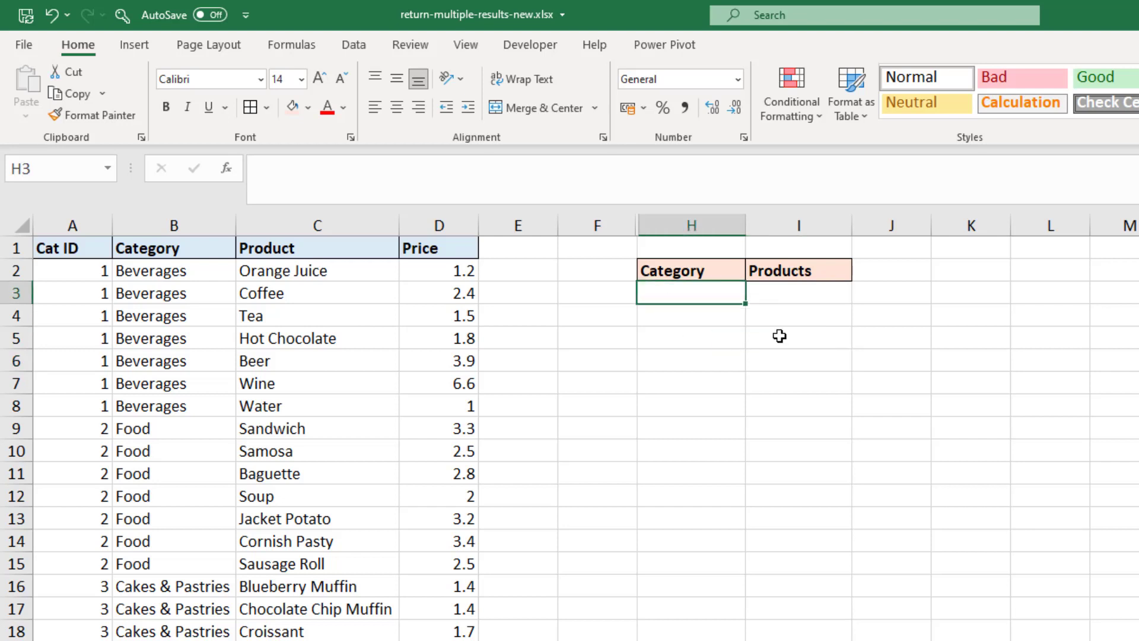
pyautogui.write('=sort')
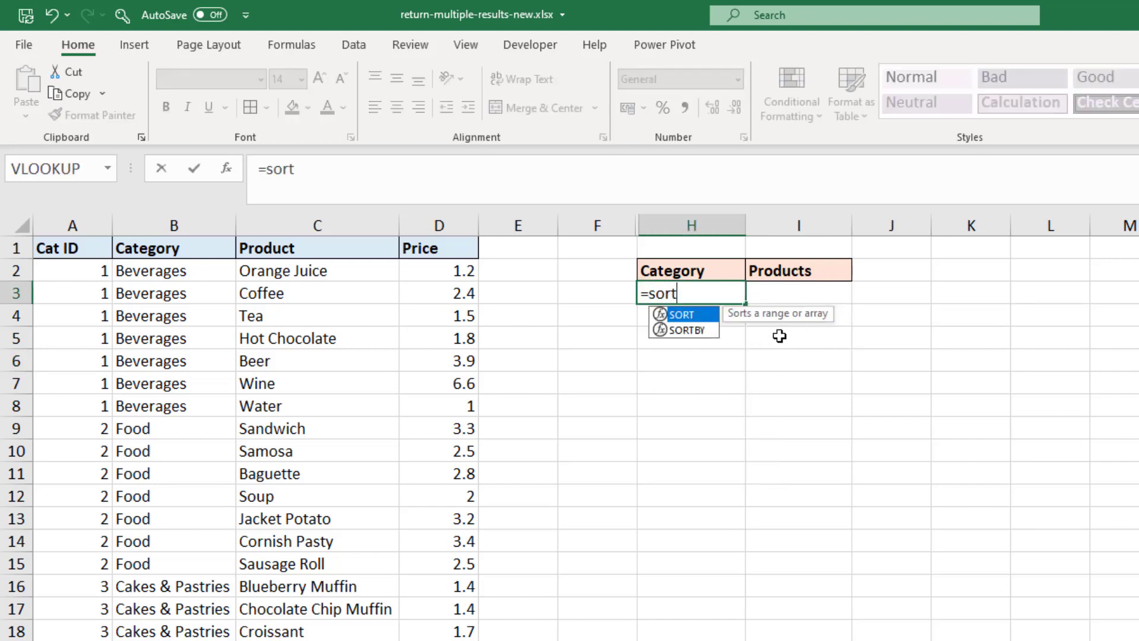
pyautogui.write('(uni')
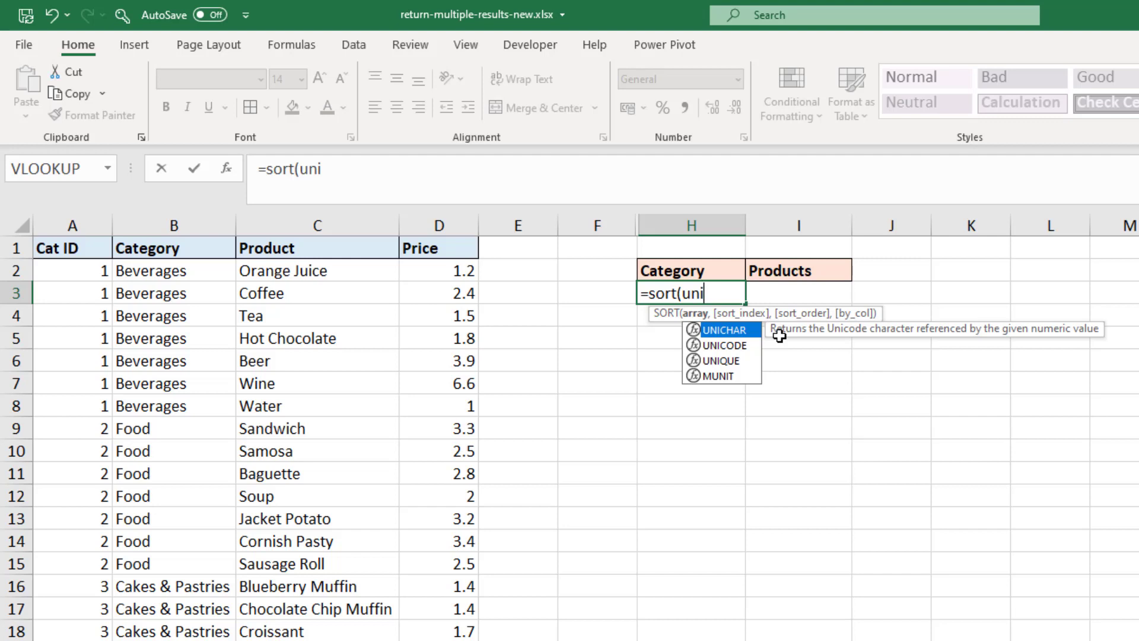
pyautogui.press('Down')
pyautogui.press('Down')
pyautogui.press('Tab')
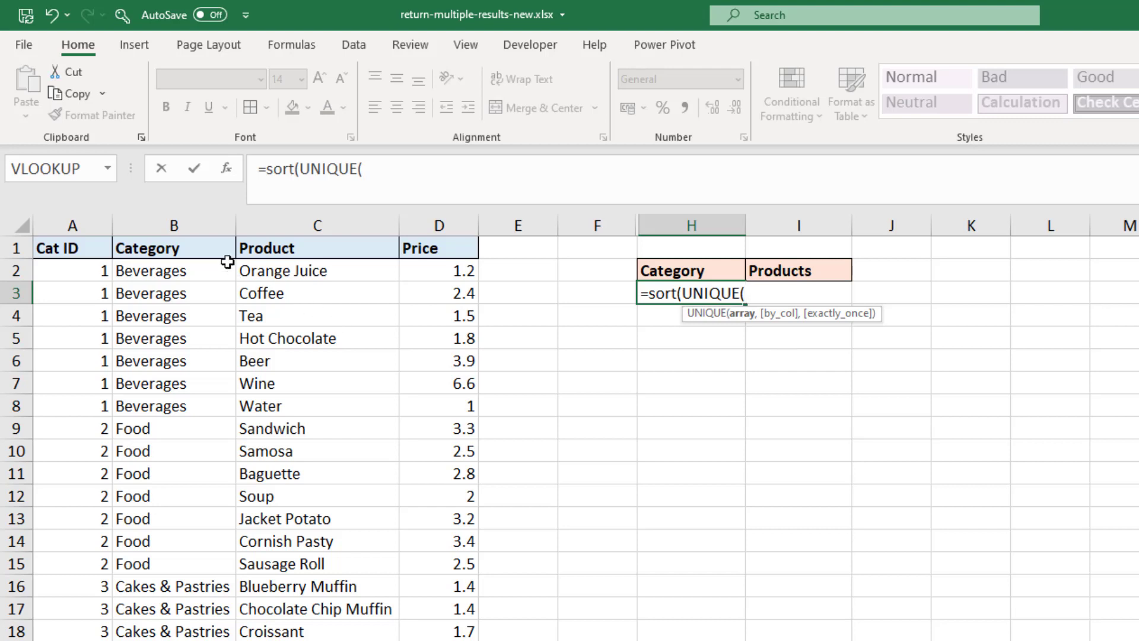
pyautogui.click(212, 240)
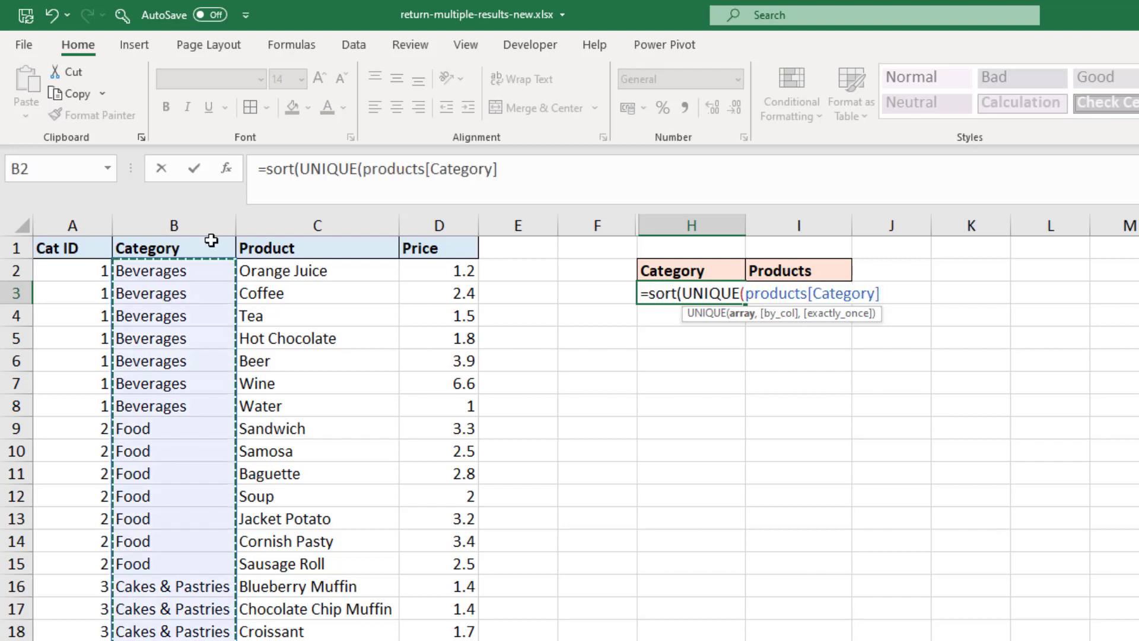
pyautogui.write('))')
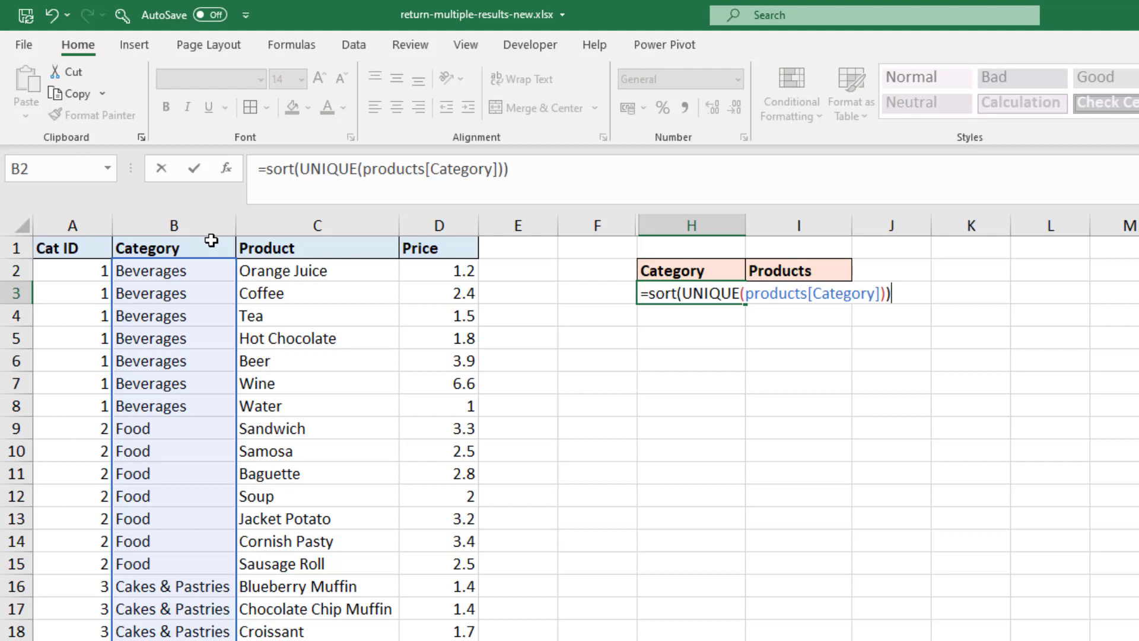
pyautogui.press('Return')
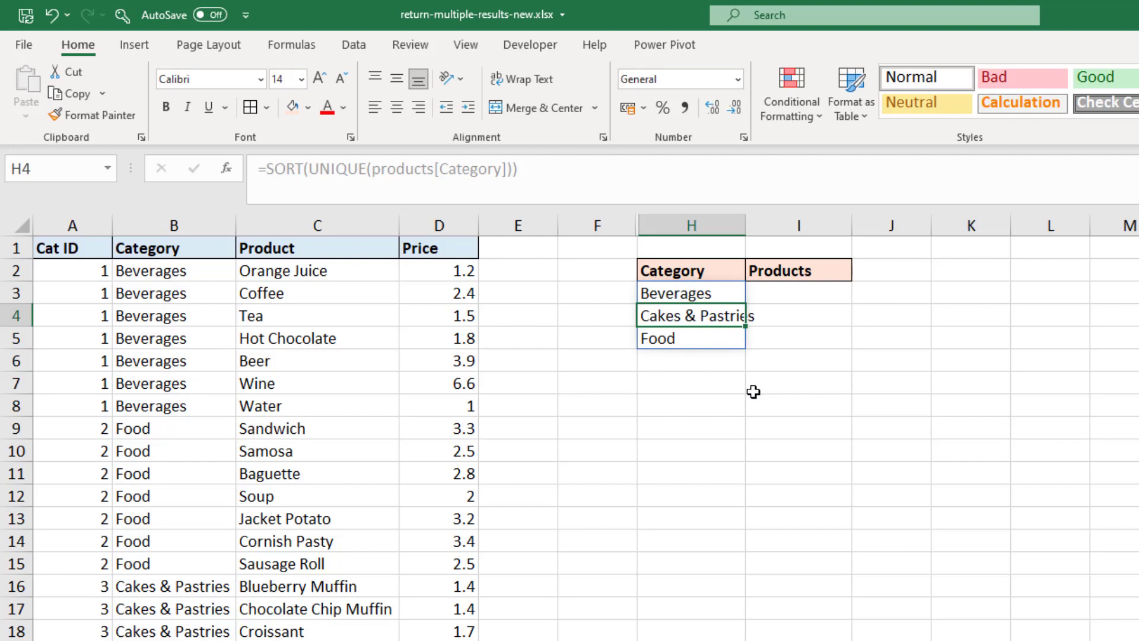
# Step: In I3, enter =FILTER(products[Product],products[Category]=H3) to list the seven beverages
pyautogui.click(814, 296)
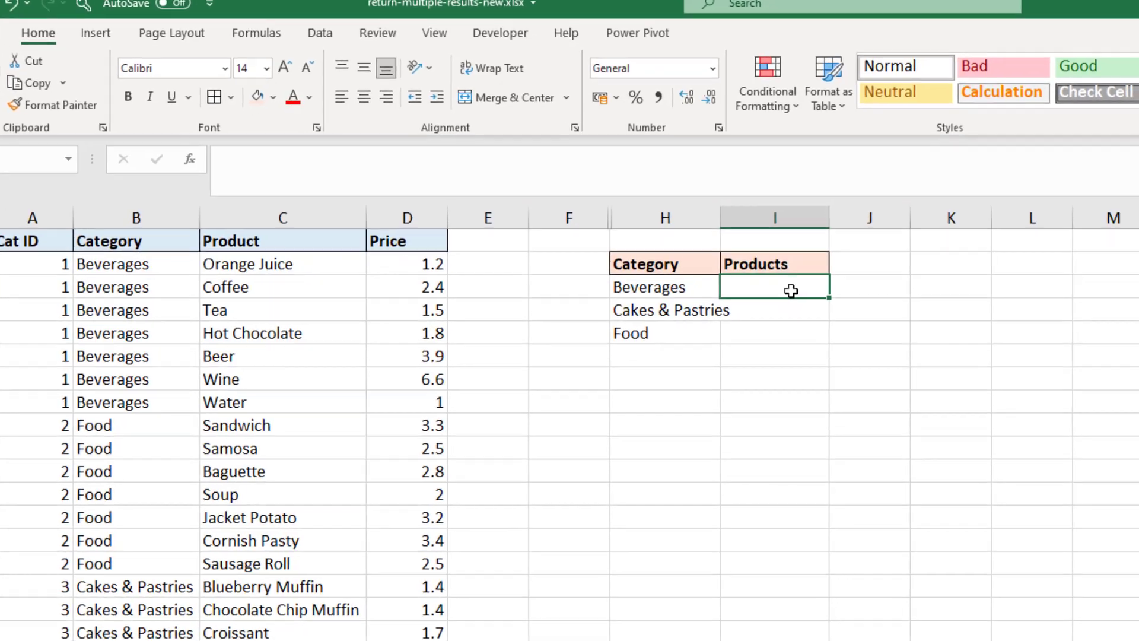
pyautogui.write('=fil')
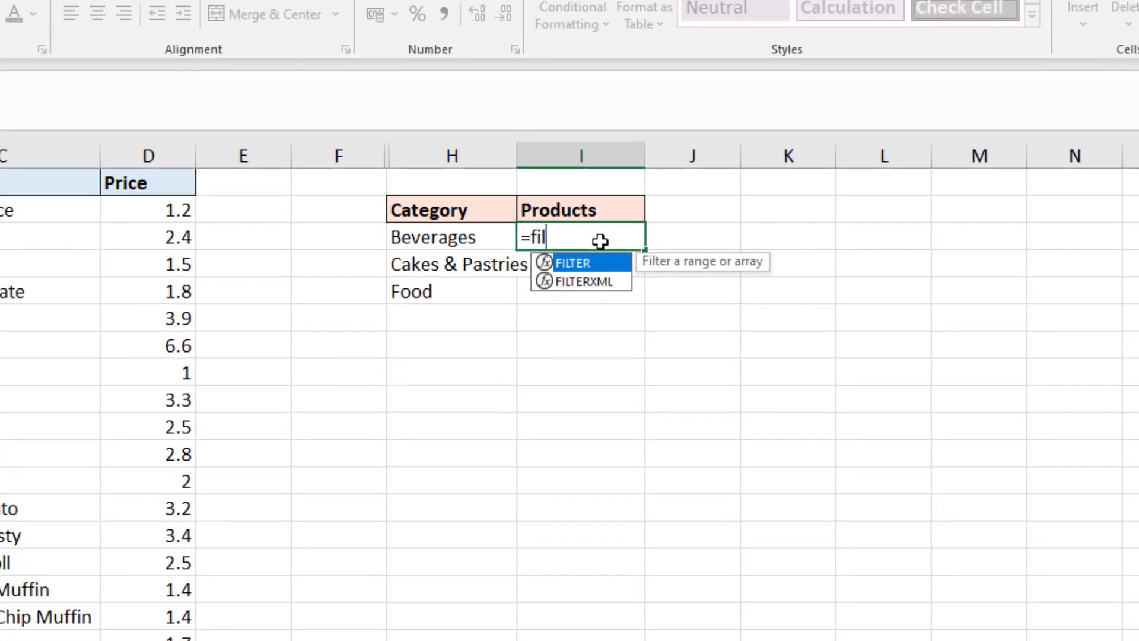
pyautogui.press('Tab')
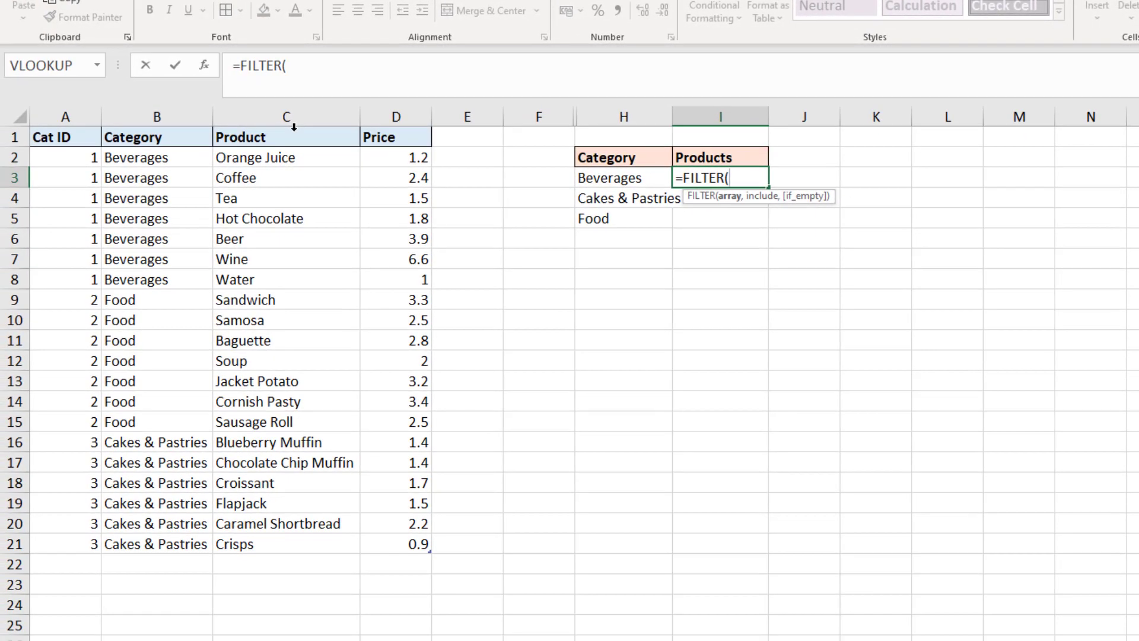
pyautogui.click(294, 126)
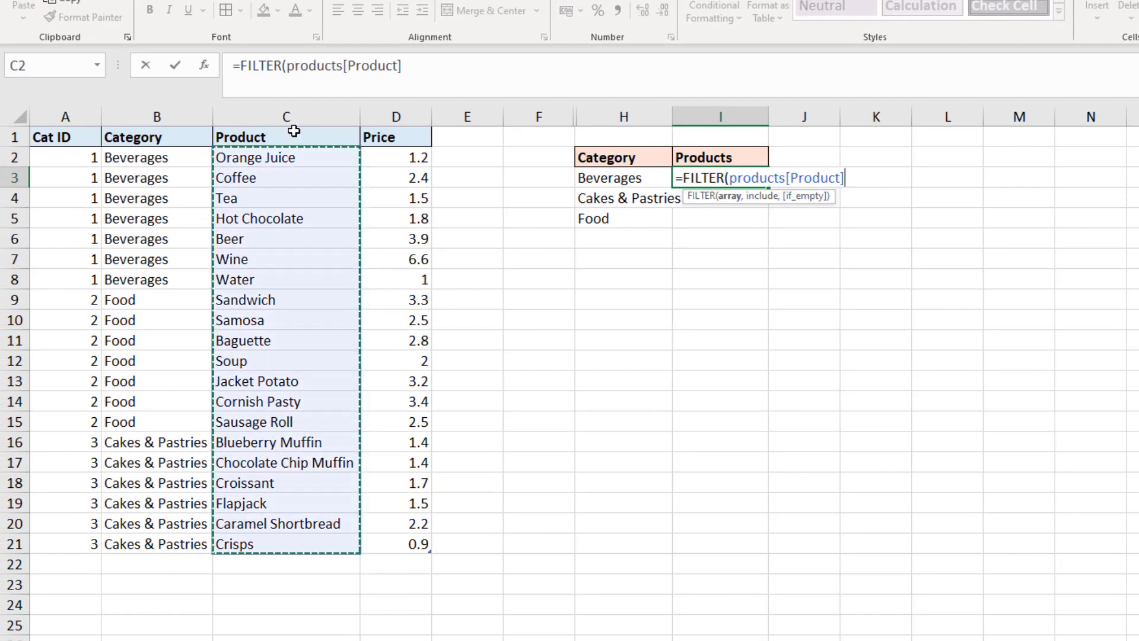
pyautogui.write(',')
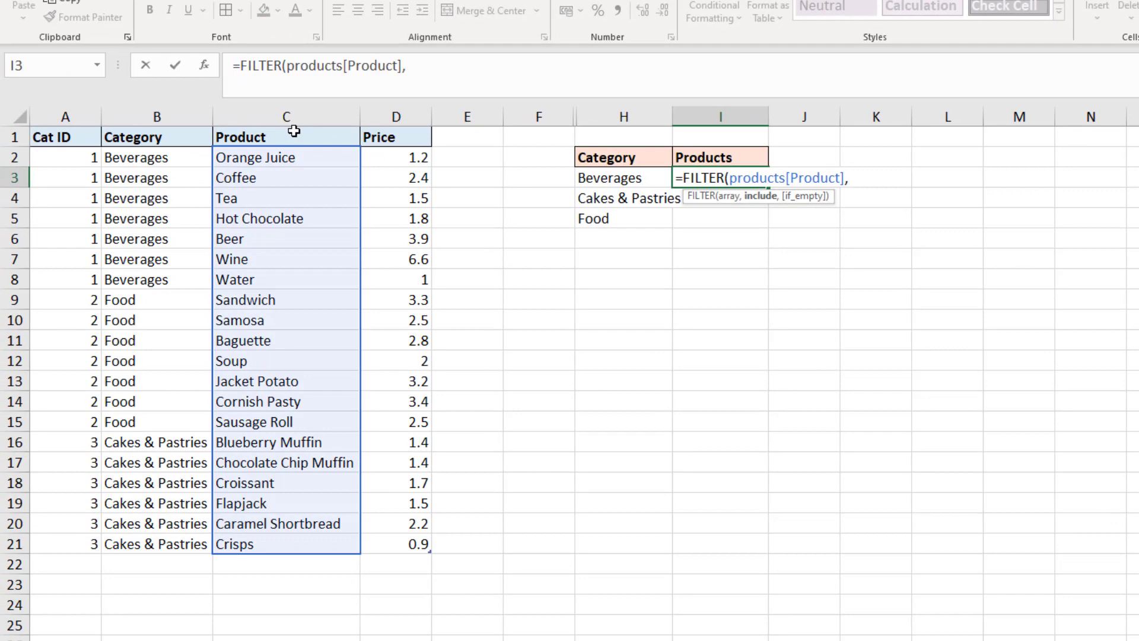
pyautogui.click(188, 133)
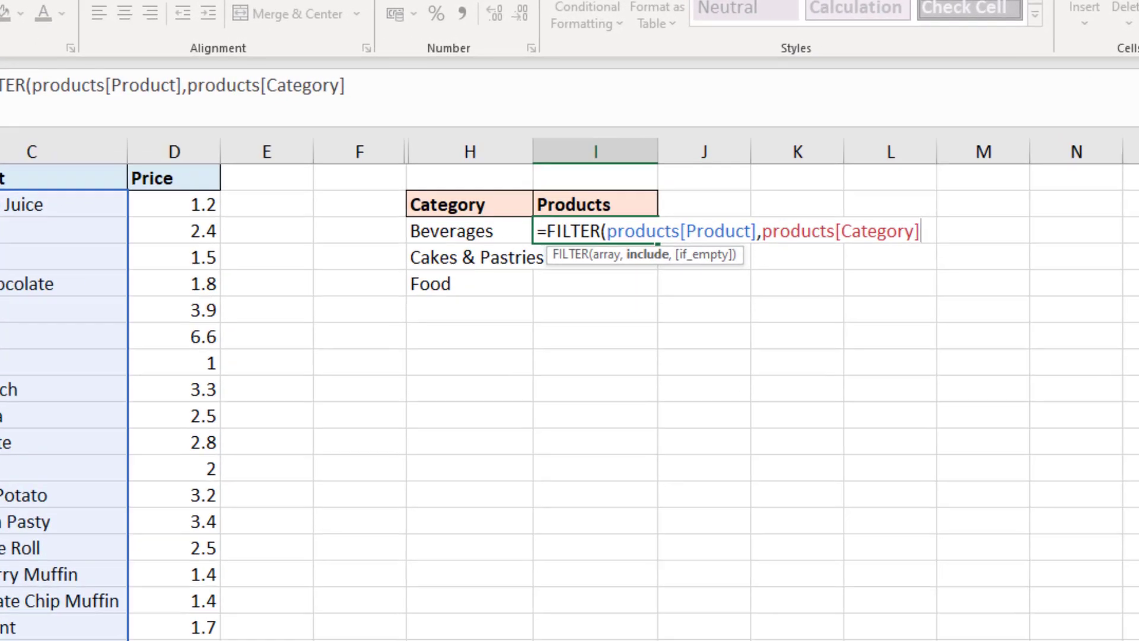
pyautogui.write('=')
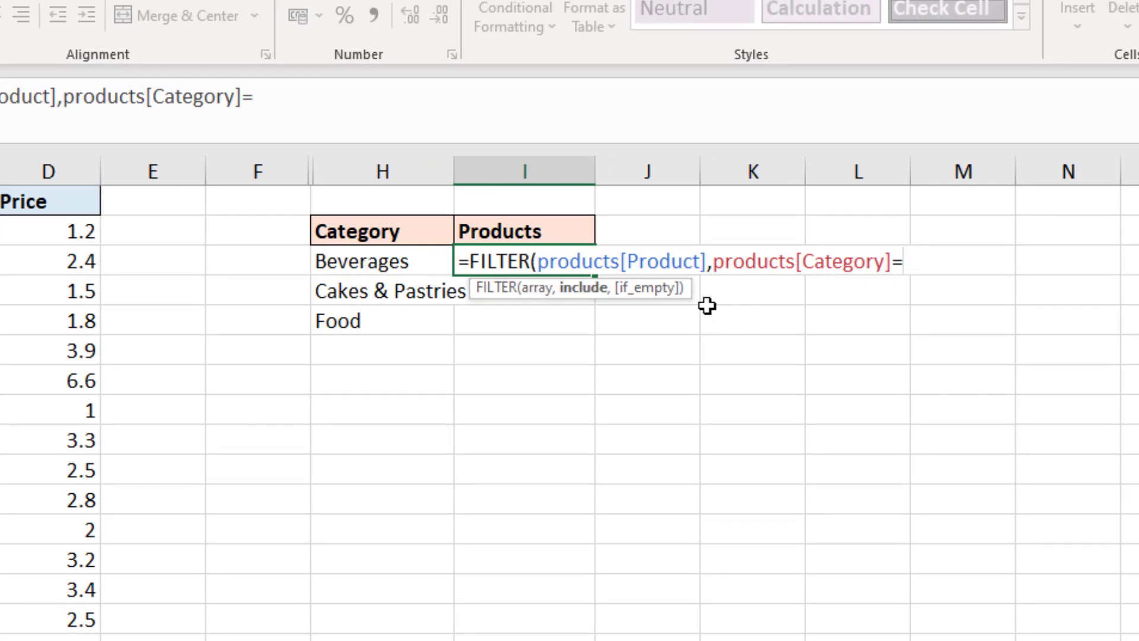
pyautogui.click(424, 265)
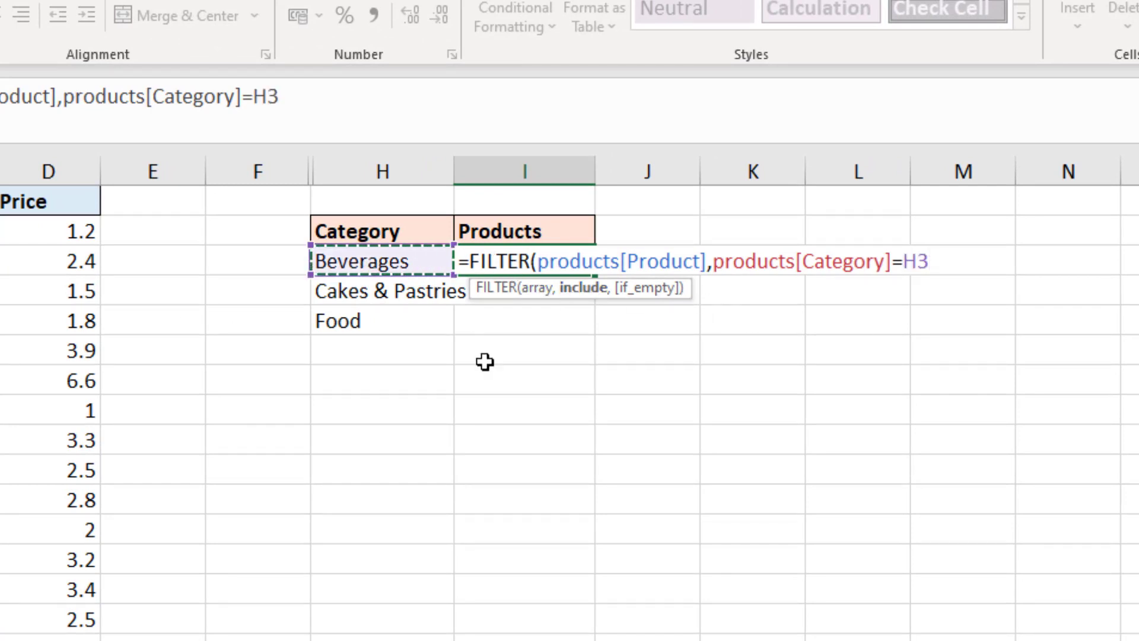
pyautogui.write(')')
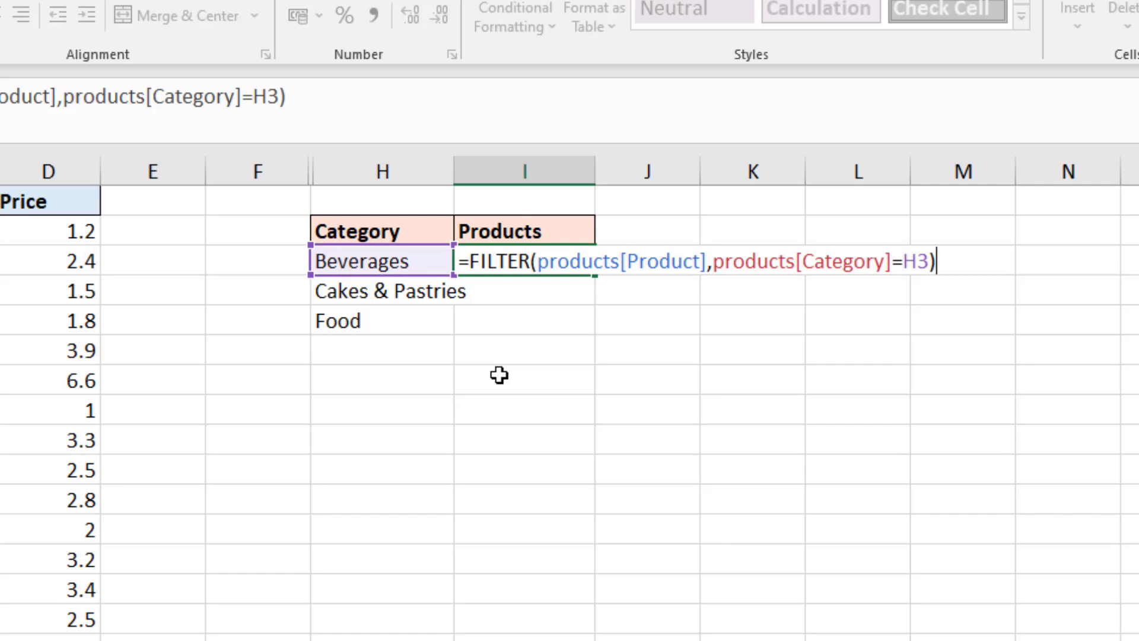
pyautogui.press('Return')
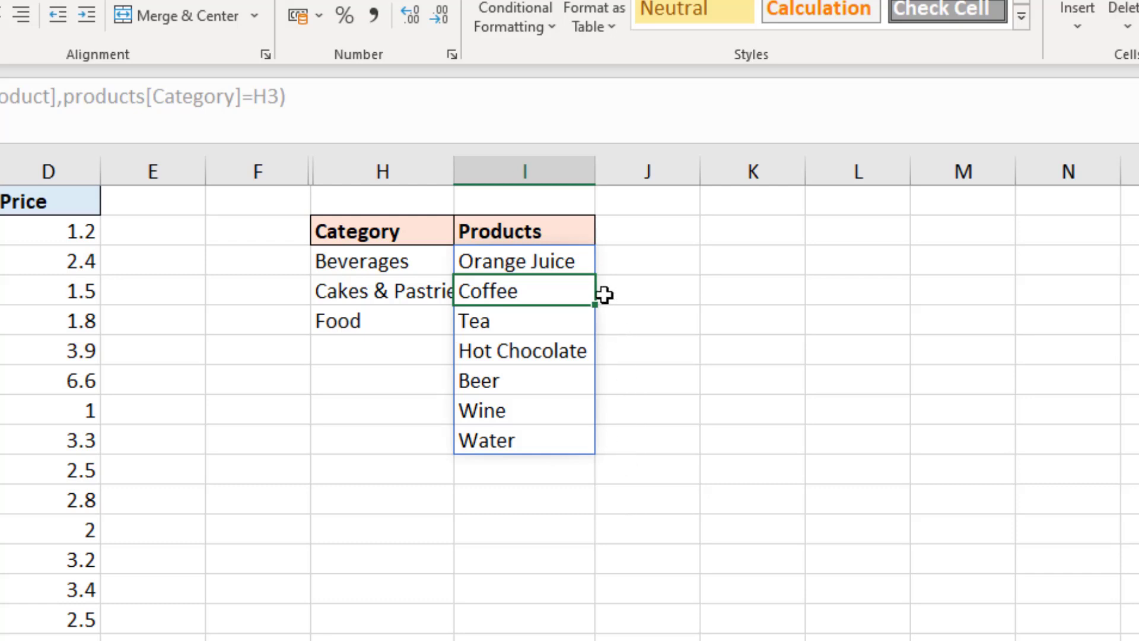
# Step: Wrap I3's formula in SORT so the beverages run alphabetically from Beer to Wine
pyautogui.click(579, 266)
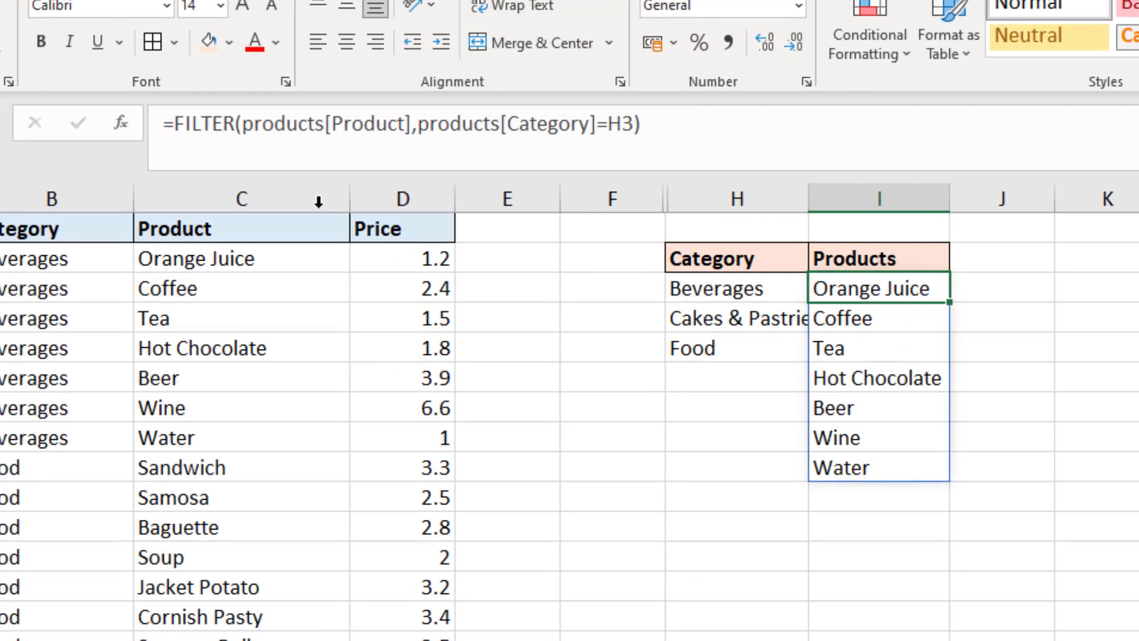
pyautogui.click(174, 123)
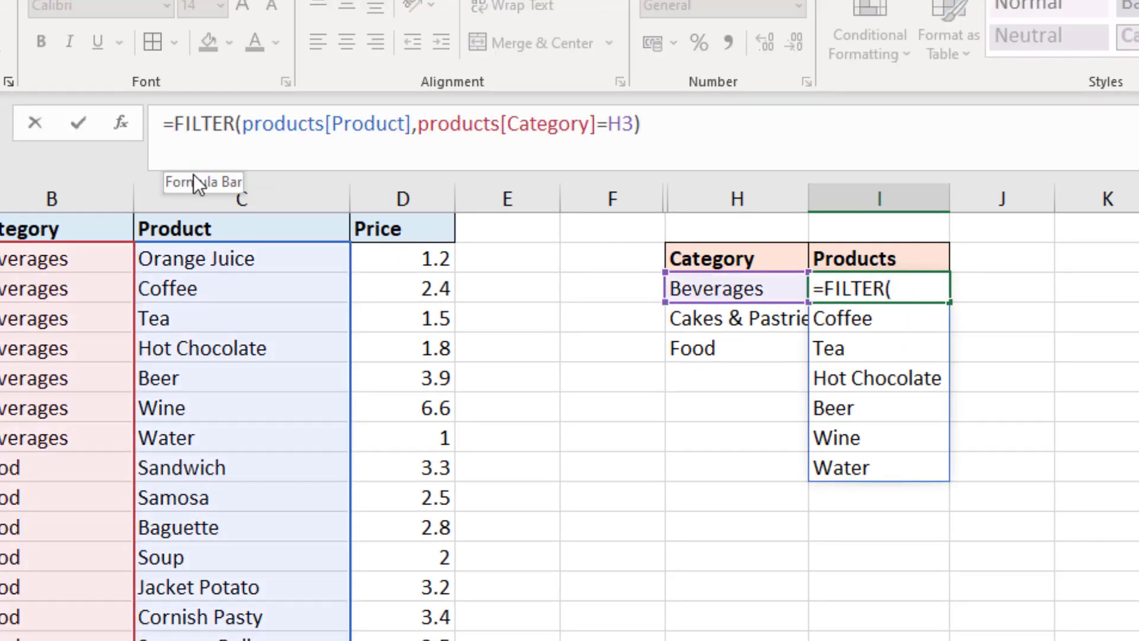
pyautogui.write('sort(')
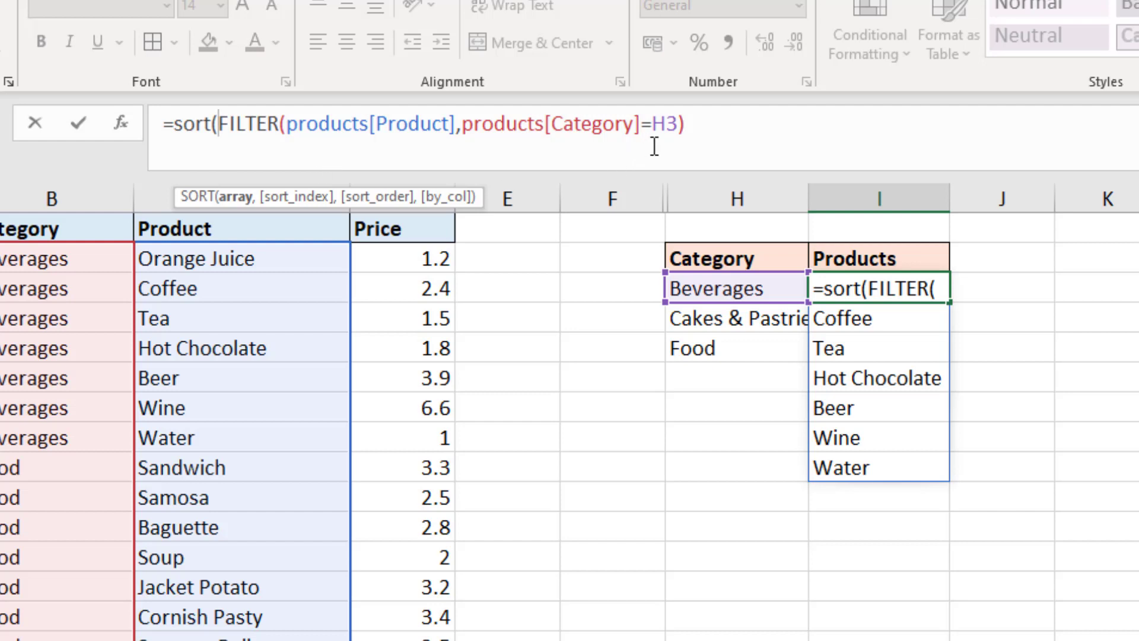
pyautogui.click(688, 128)
pyautogui.write(')')
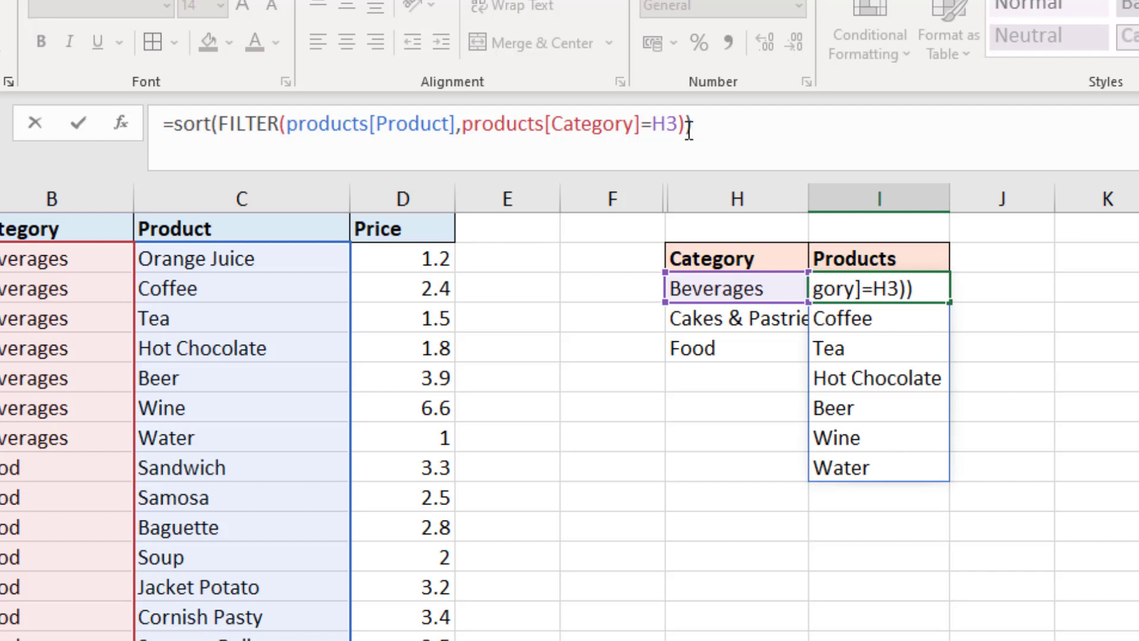
pyautogui.press('Return')
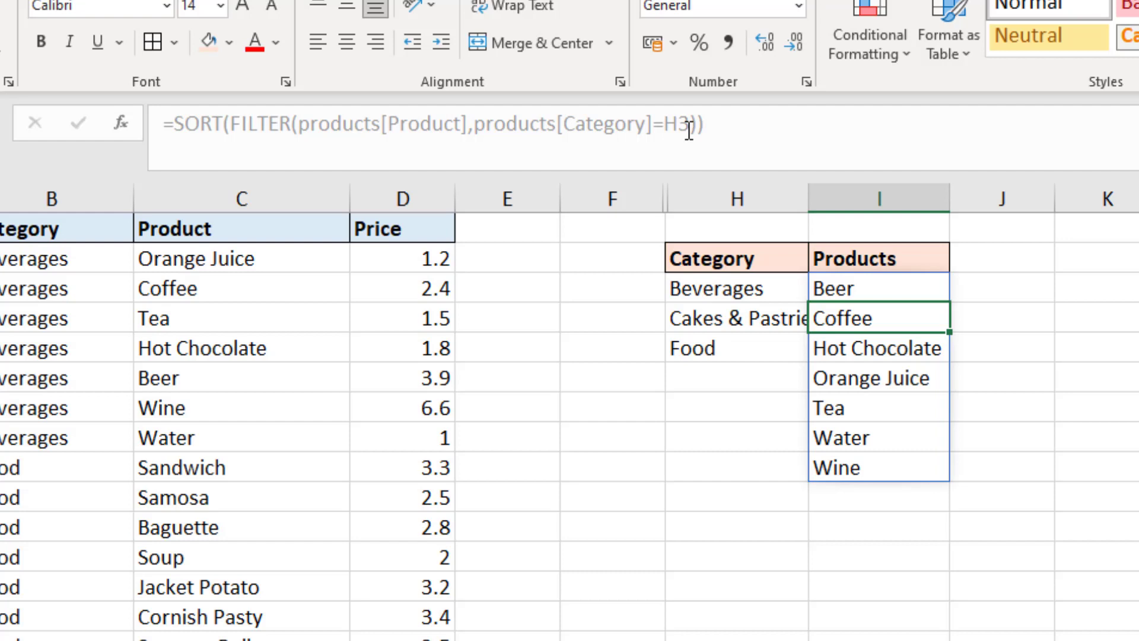
# Step: Wrap I3's formula in TEXTJOIN(", ",, …) to show the beverages as one comma-separated list
pyautogui.click(848, 288)
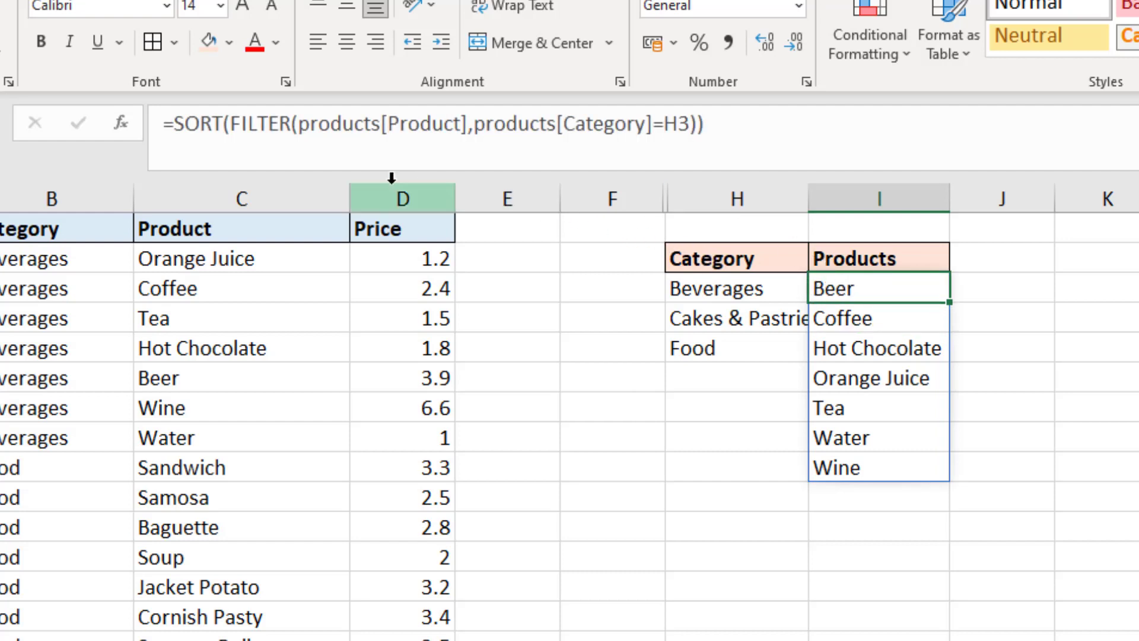
pyautogui.click(176, 124)
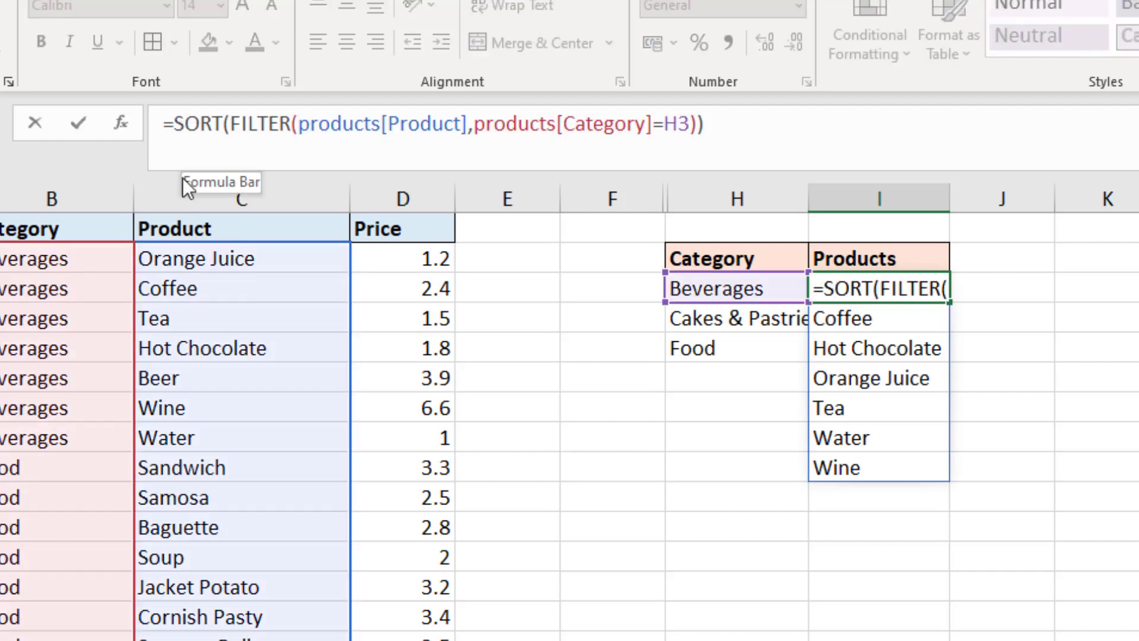
pyautogui.write('te')
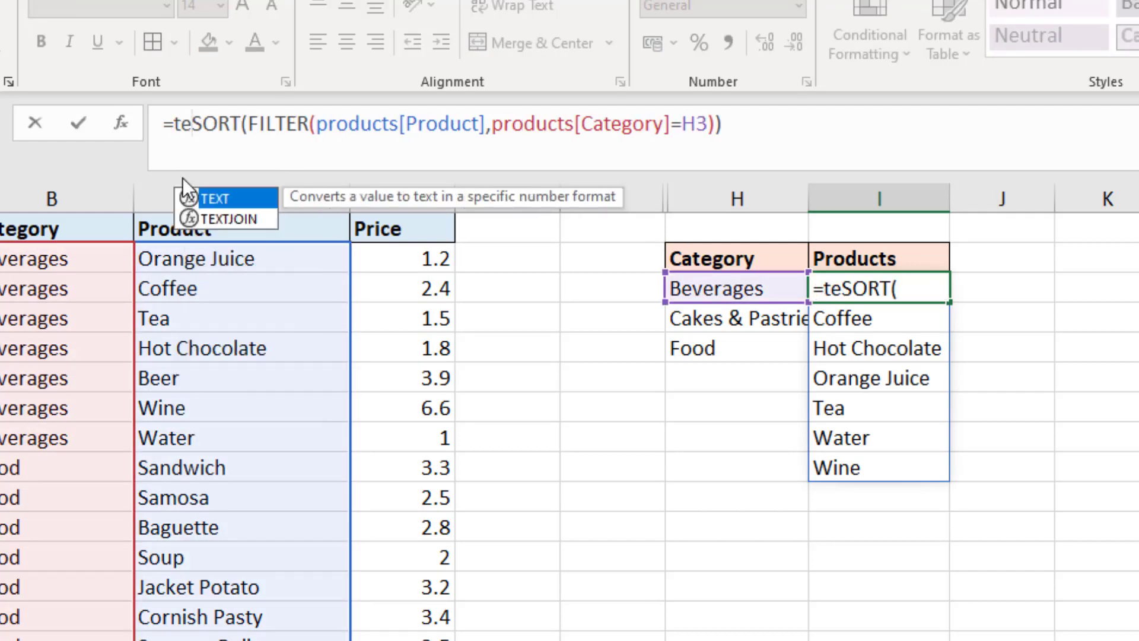
pyautogui.press('Down')
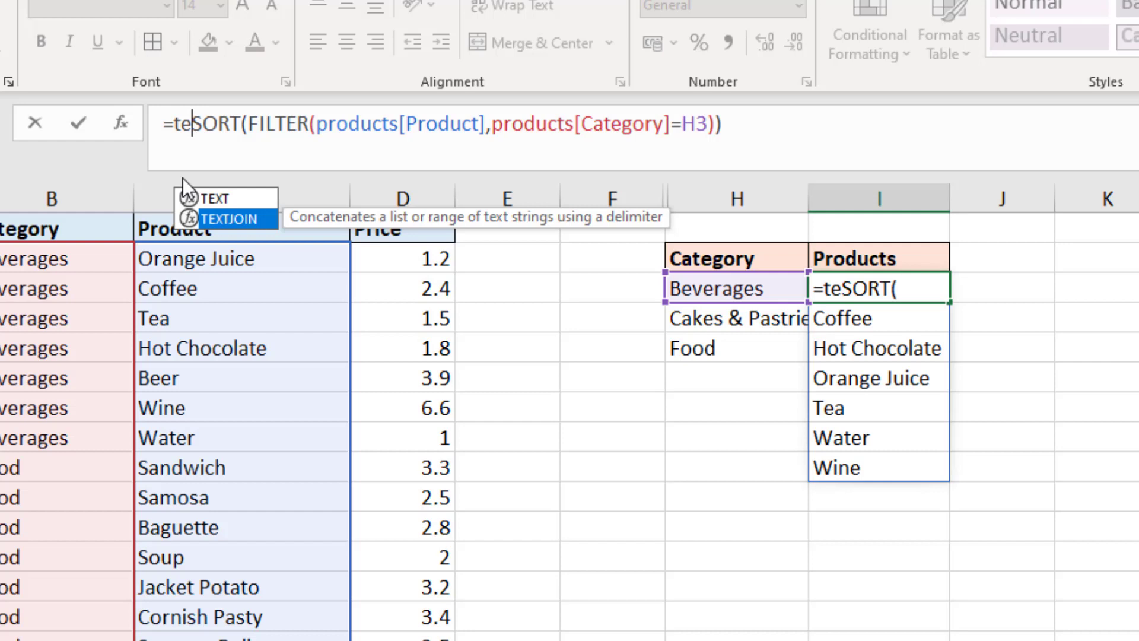
pyautogui.press('Tab')
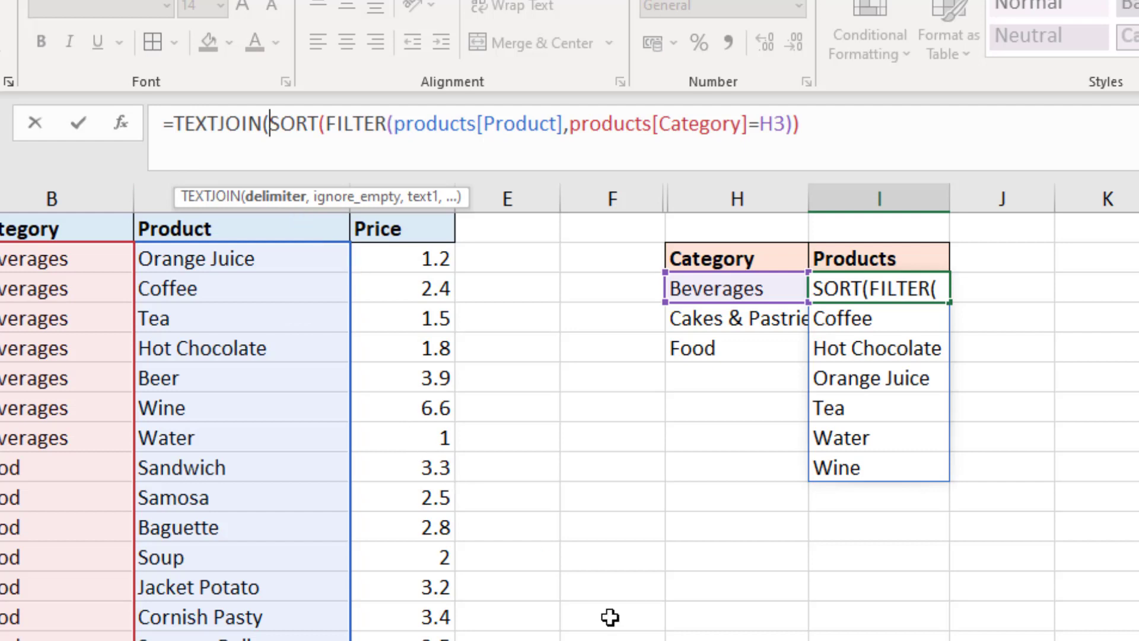
pyautogui.write('", "')
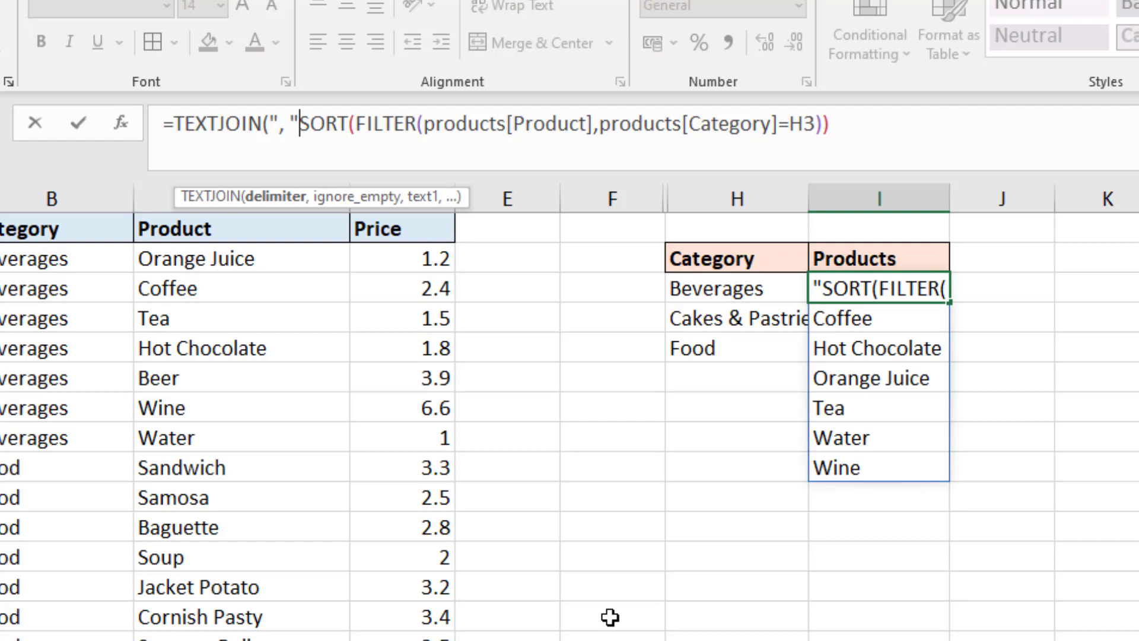
pyautogui.write(',')
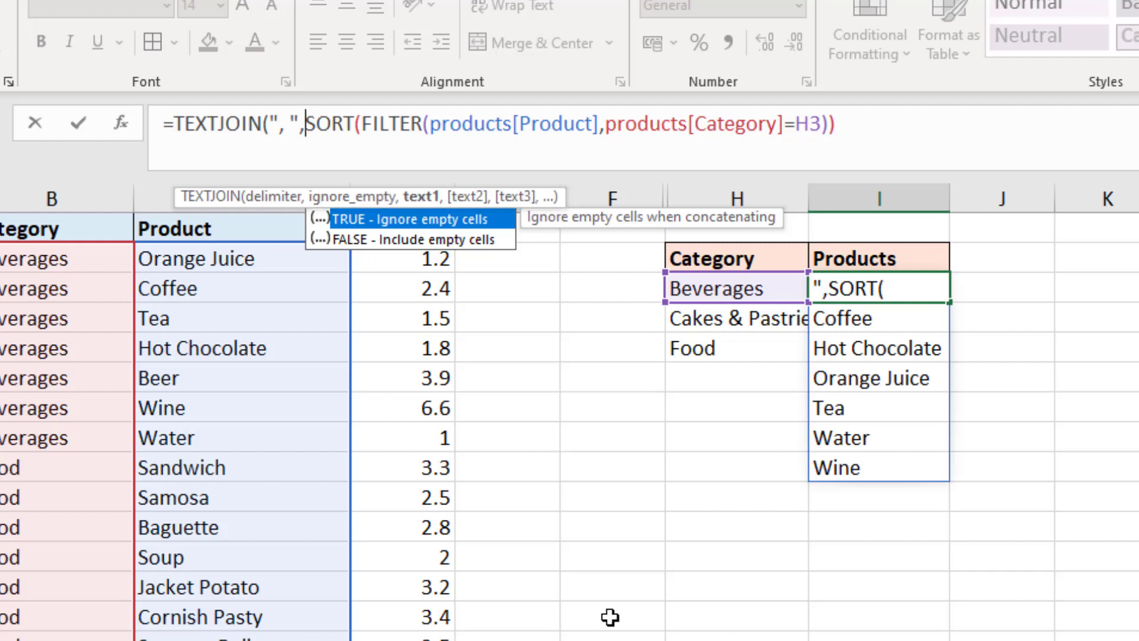
pyautogui.write(',')
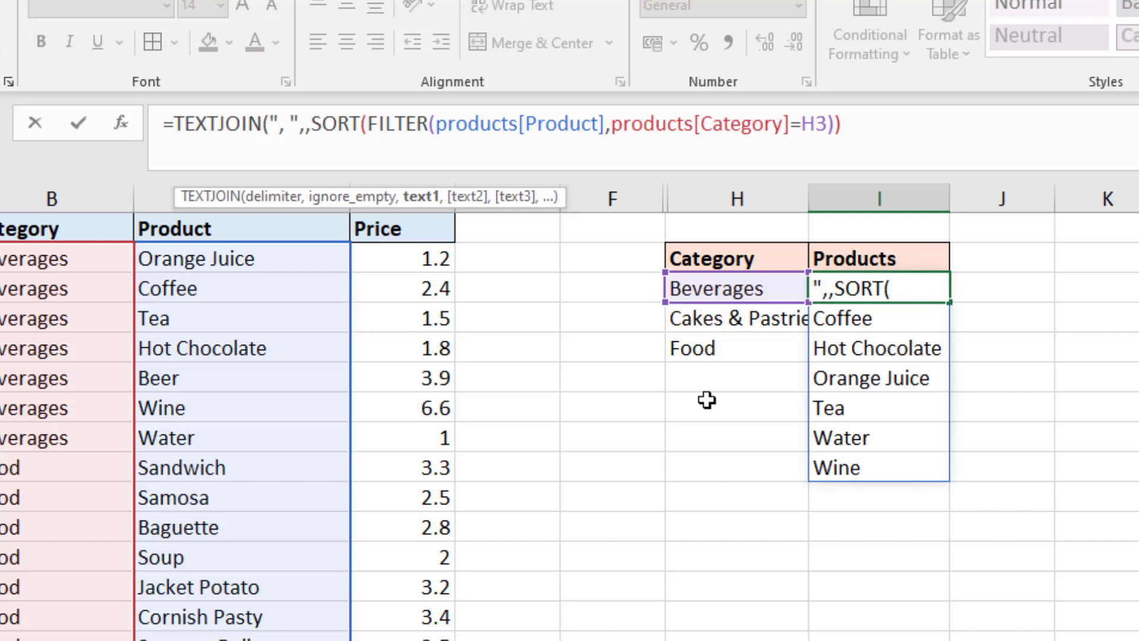
pyautogui.click(854, 127)
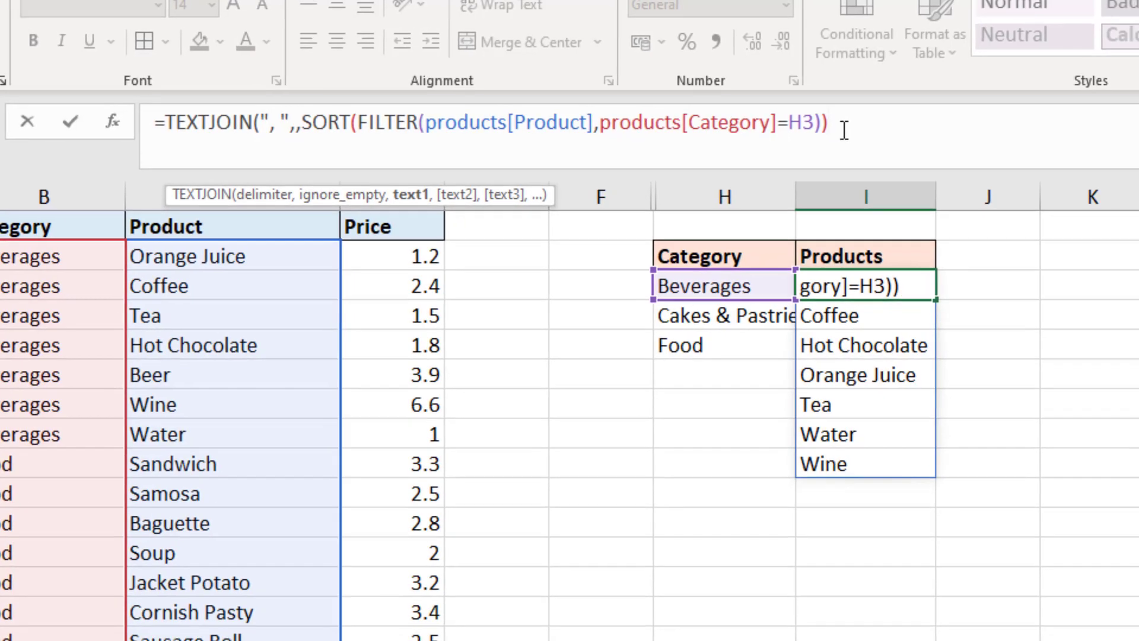
pyautogui.write(')')
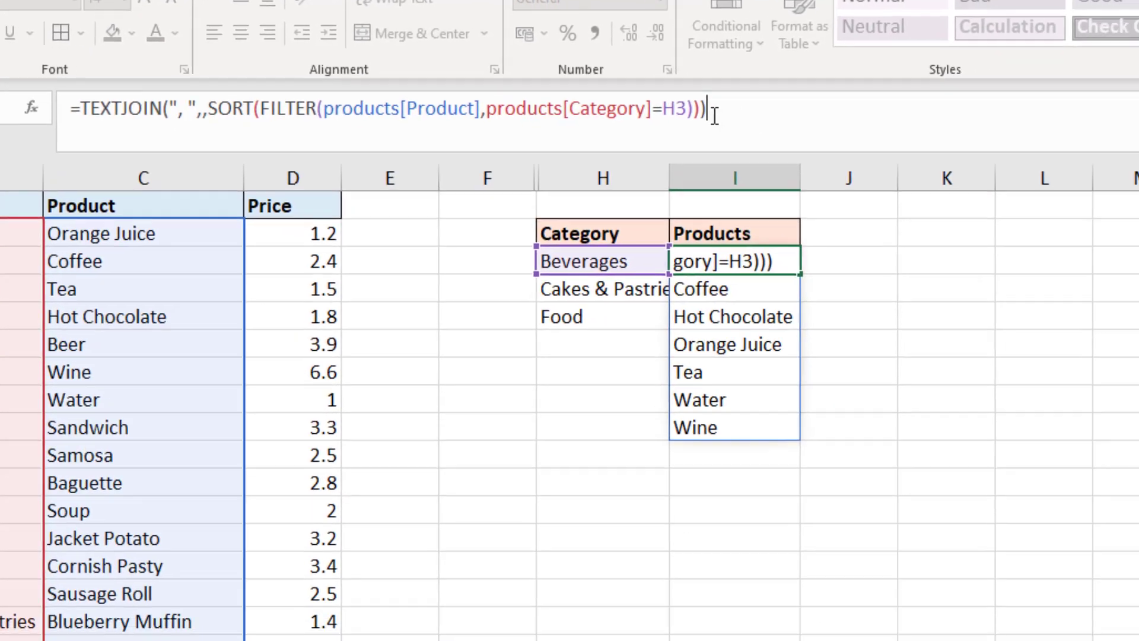
pyautogui.press('Return')
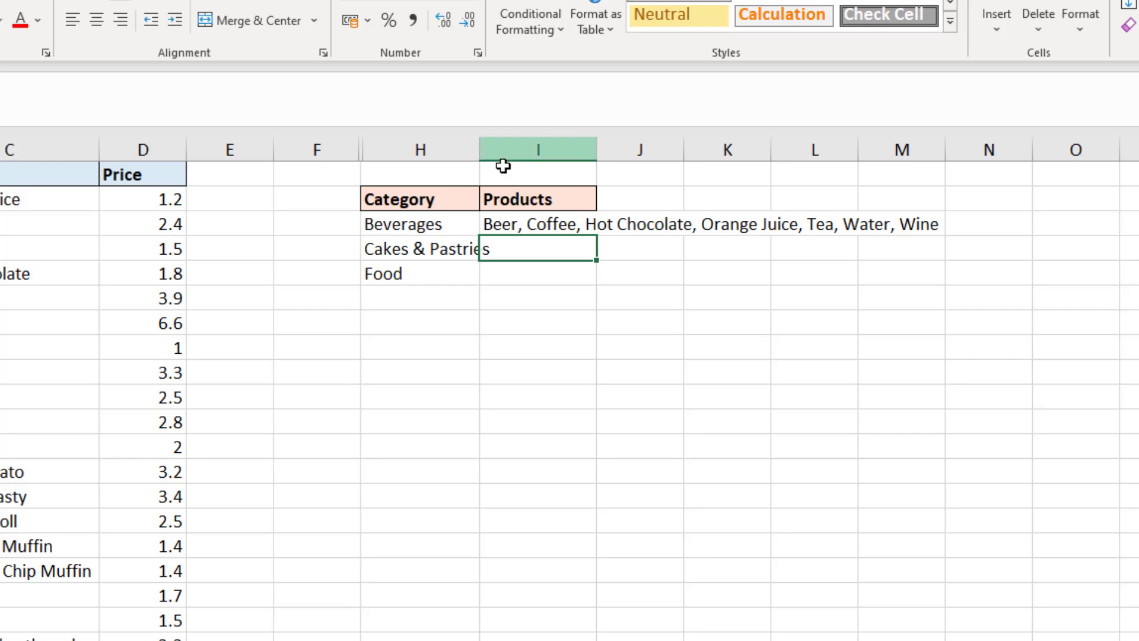
# Step: Fill I3's formula down to I5 and autofit column I to show every full list
pyautogui.click(534, 223)
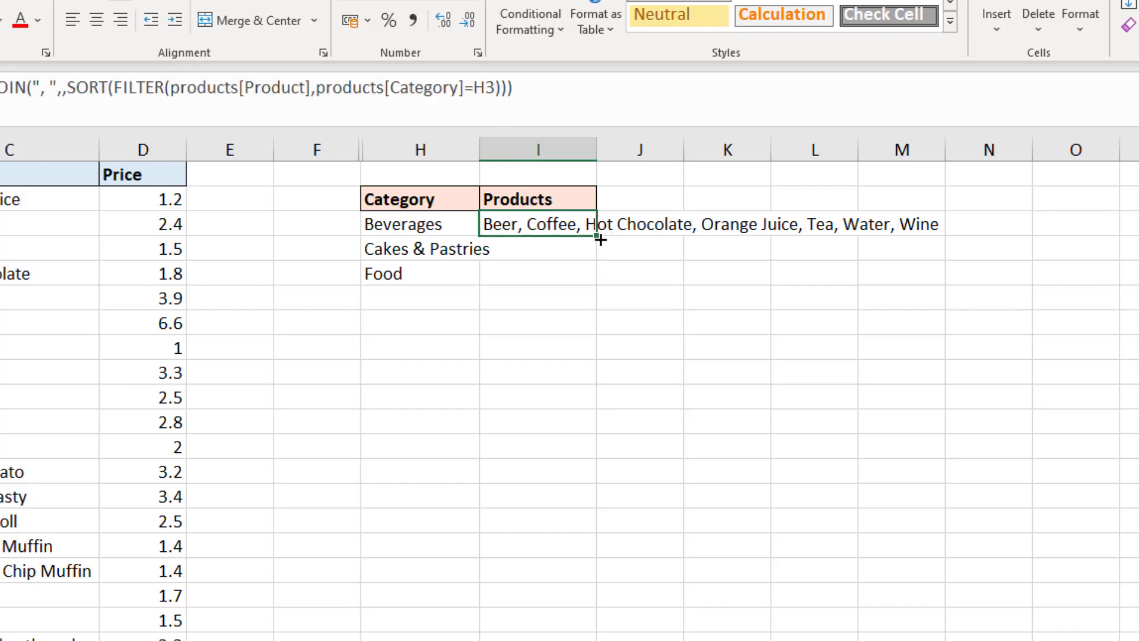
pyautogui.moveTo(599, 236); pyautogui.dragTo(599, 277)
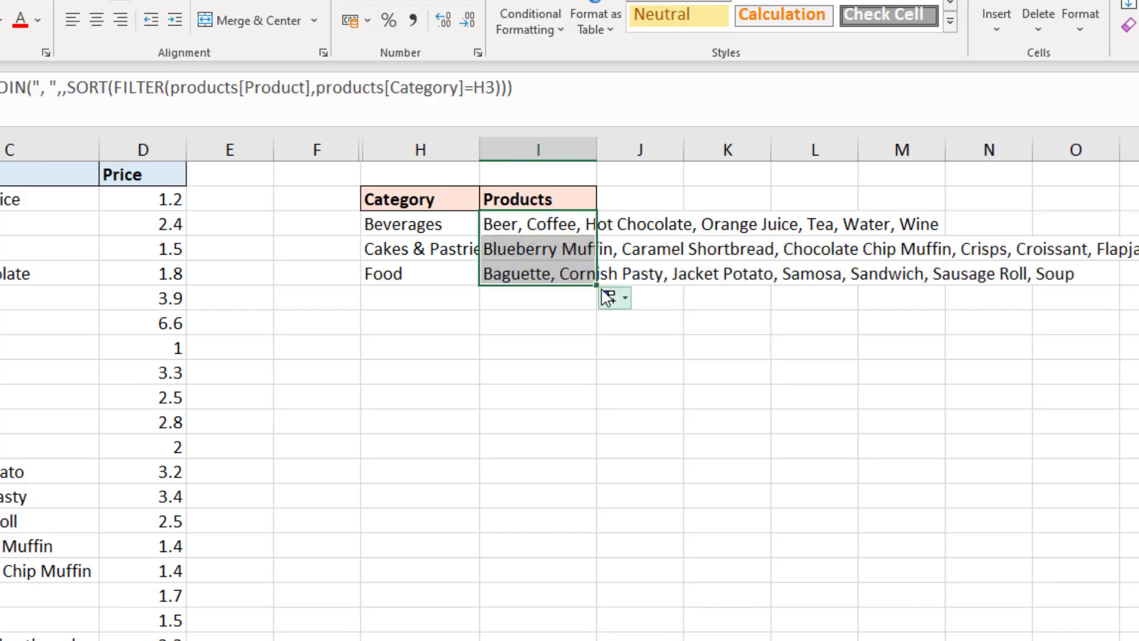
pyautogui.click(611, 348)
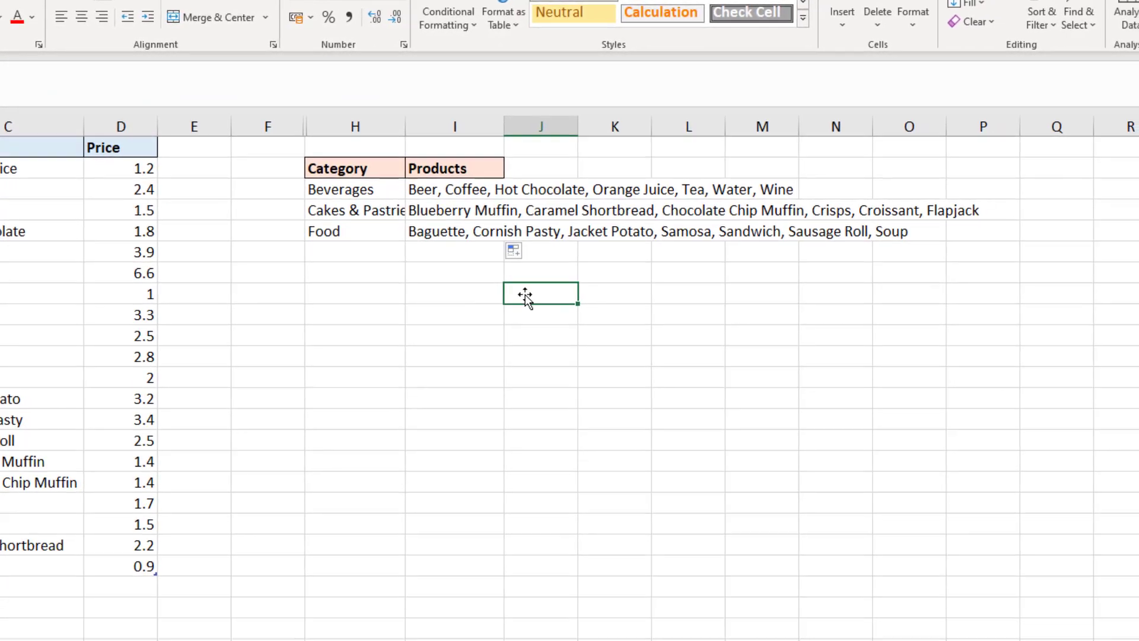
pyautogui.doubleClick(533, 134)
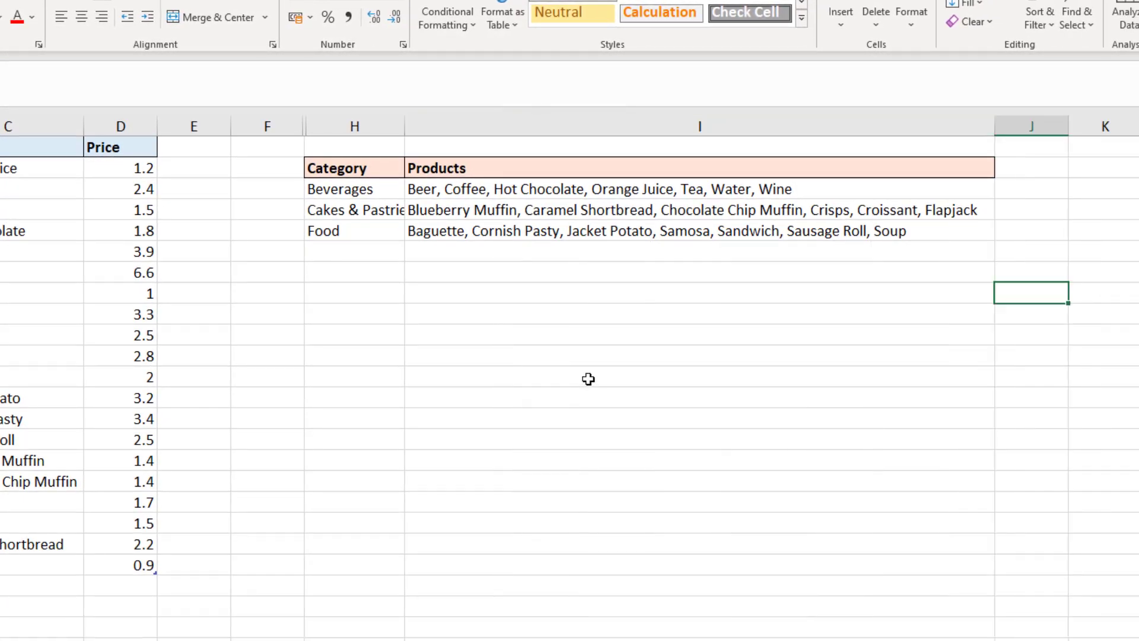
pyautogui.click(378, 337)
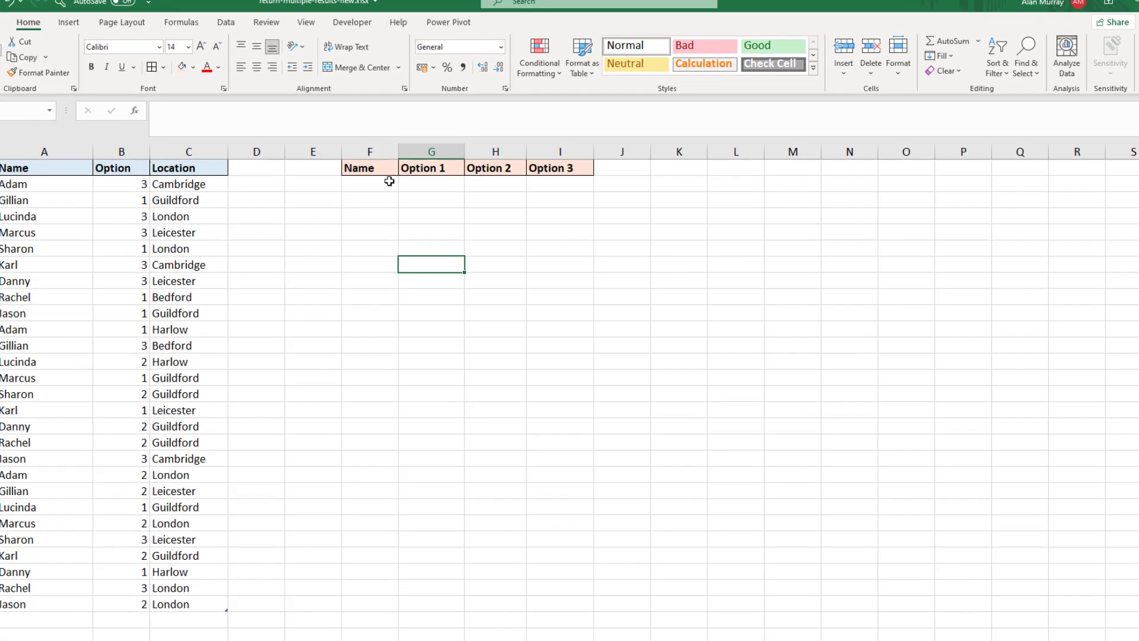
# Step: In F2, enter =SORT(UNIQUE(tblOptions[Name])) to list the nine names, Adam through Sharon
pyautogui.click(382, 177)
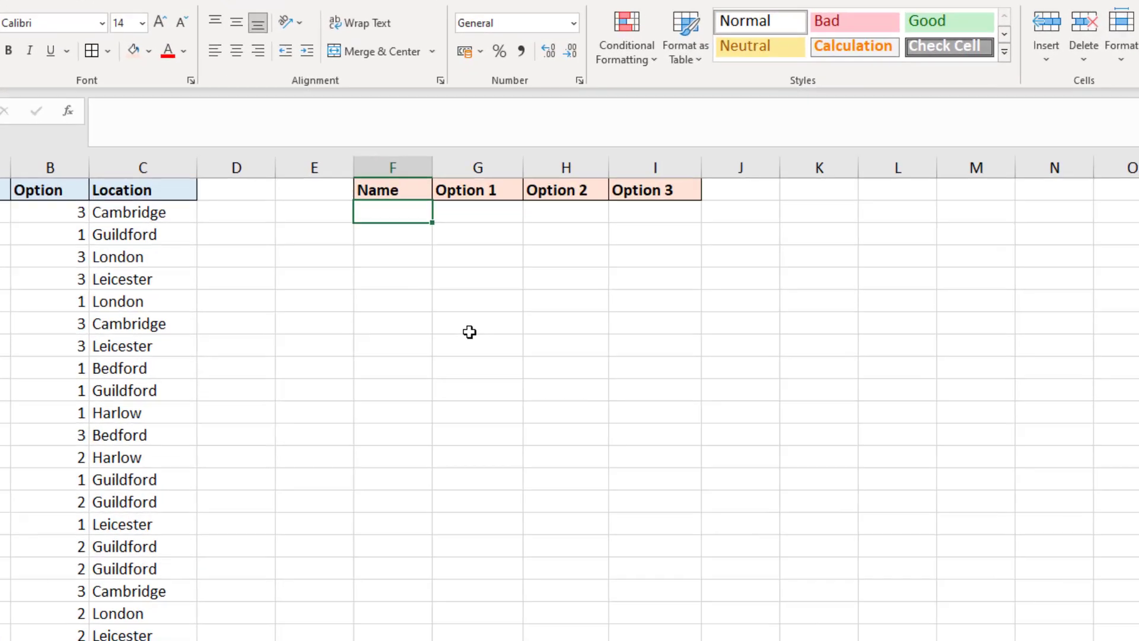
pyautogui.write('=SORT(')
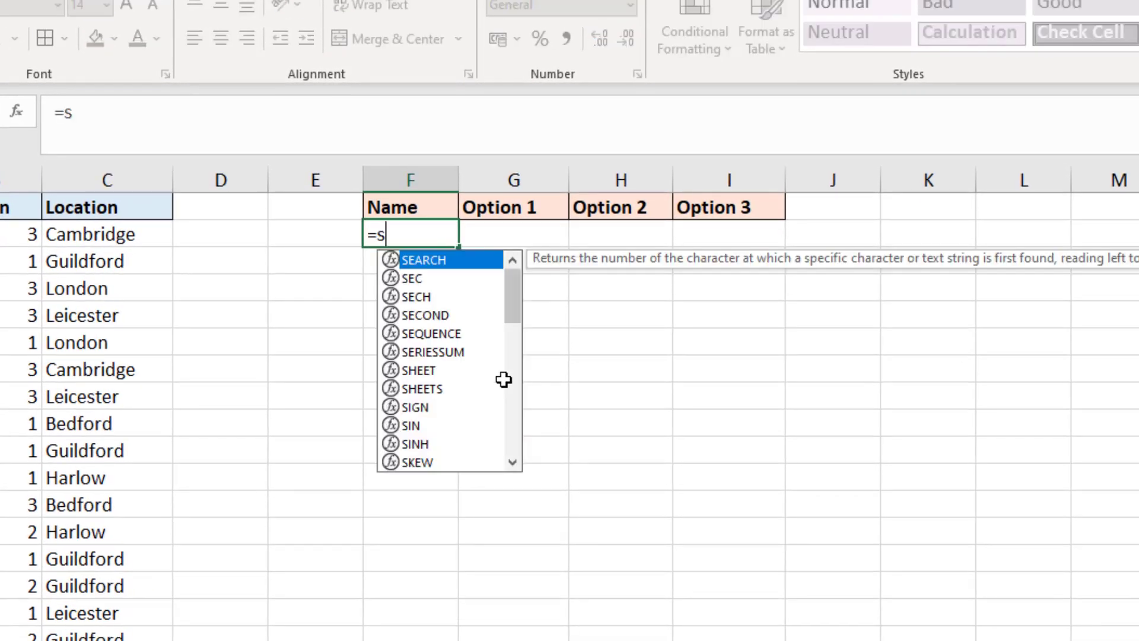
pyautogui.write('uni')
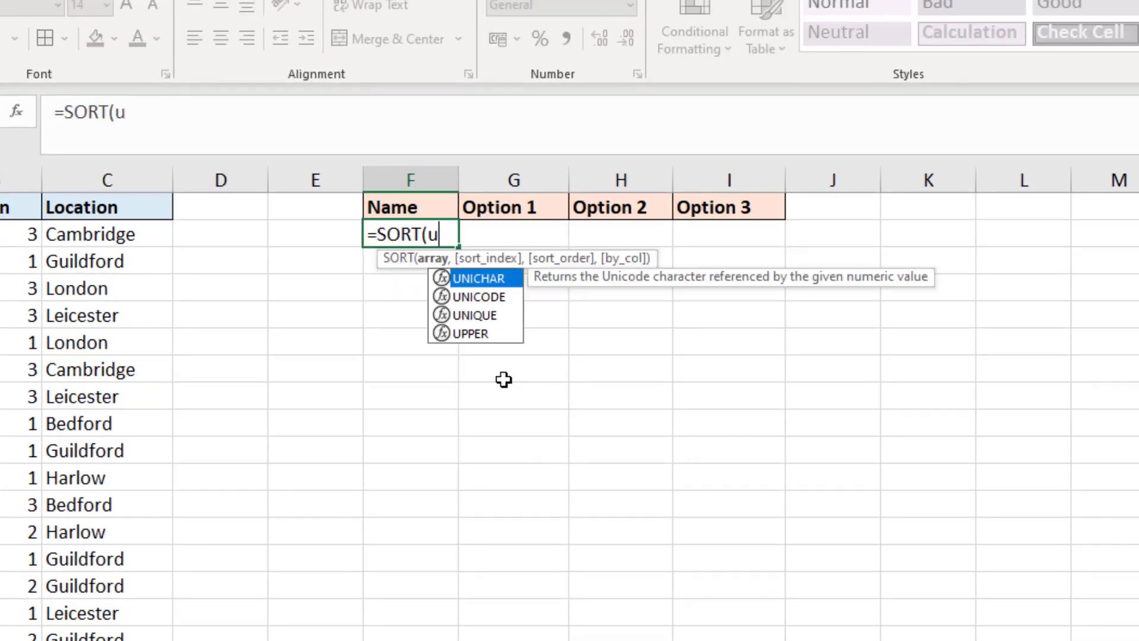
pyautogui.press('Down')
pyautogui.press('Up')
pyautogui.press('Down')
pyautogui.press('Down')
pyautogui.press('Tab')
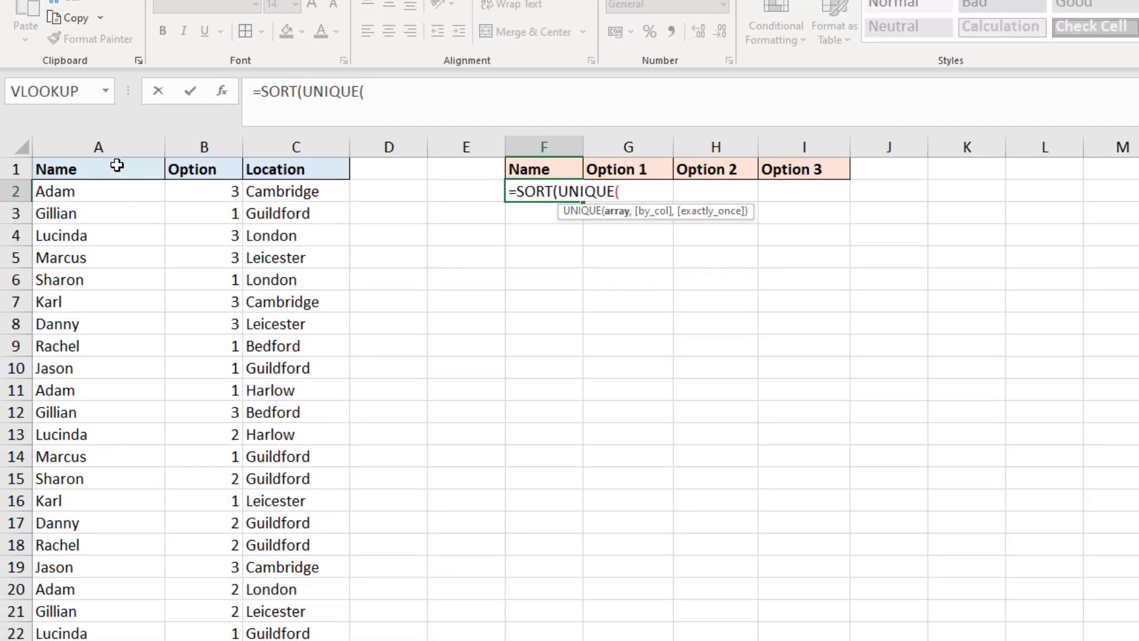
pyautogui.click(116, 162)
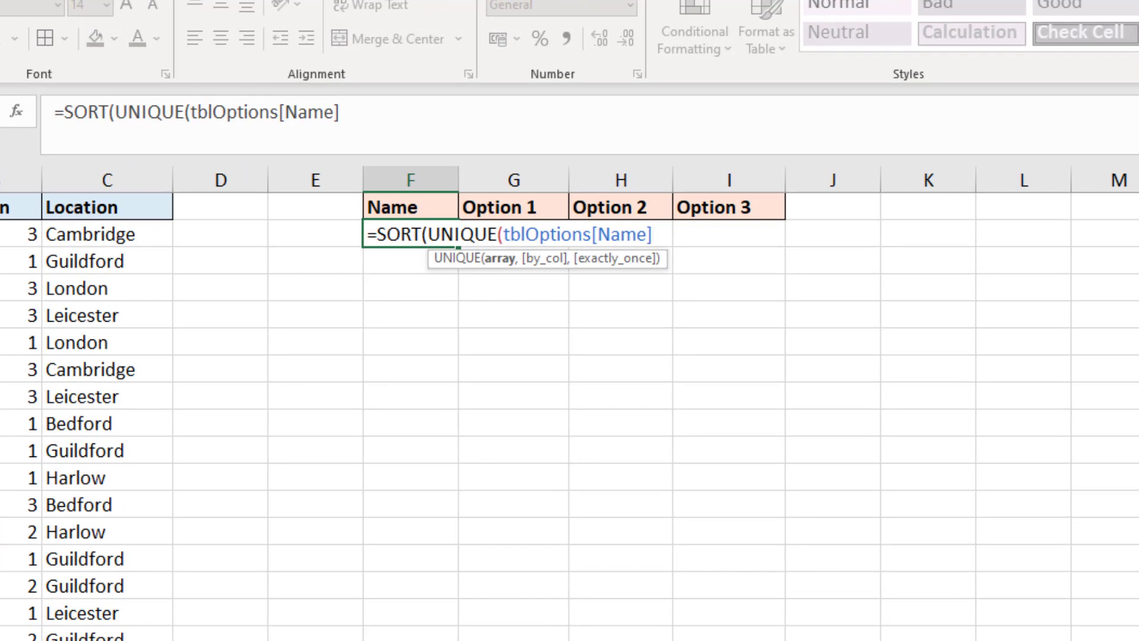
pyautogui.write('))')
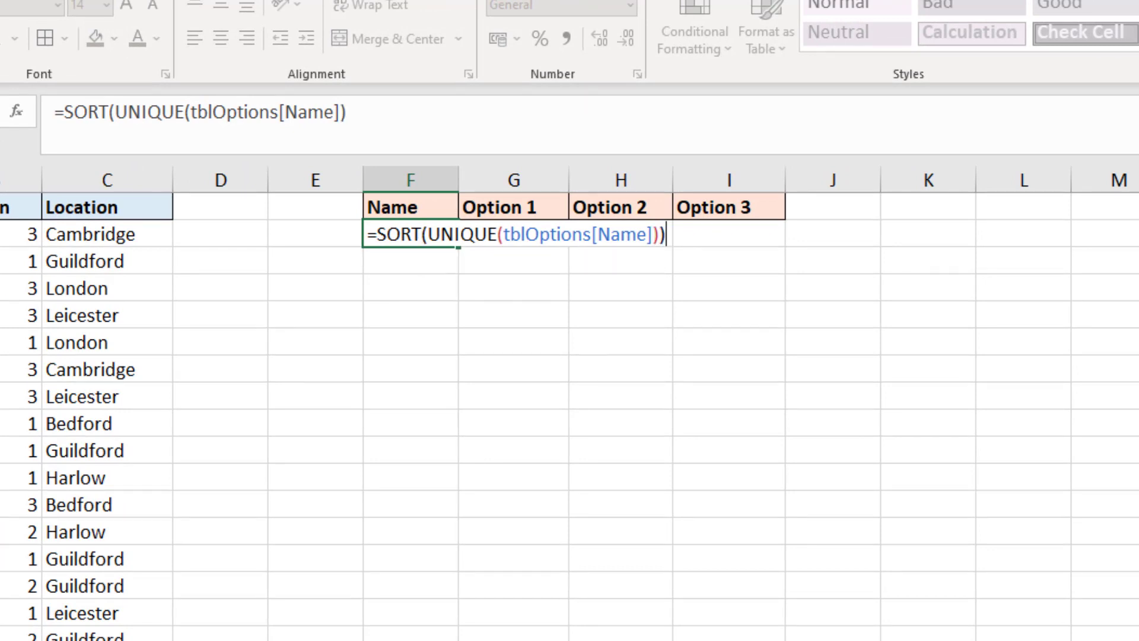
pyautogui.press('Return')
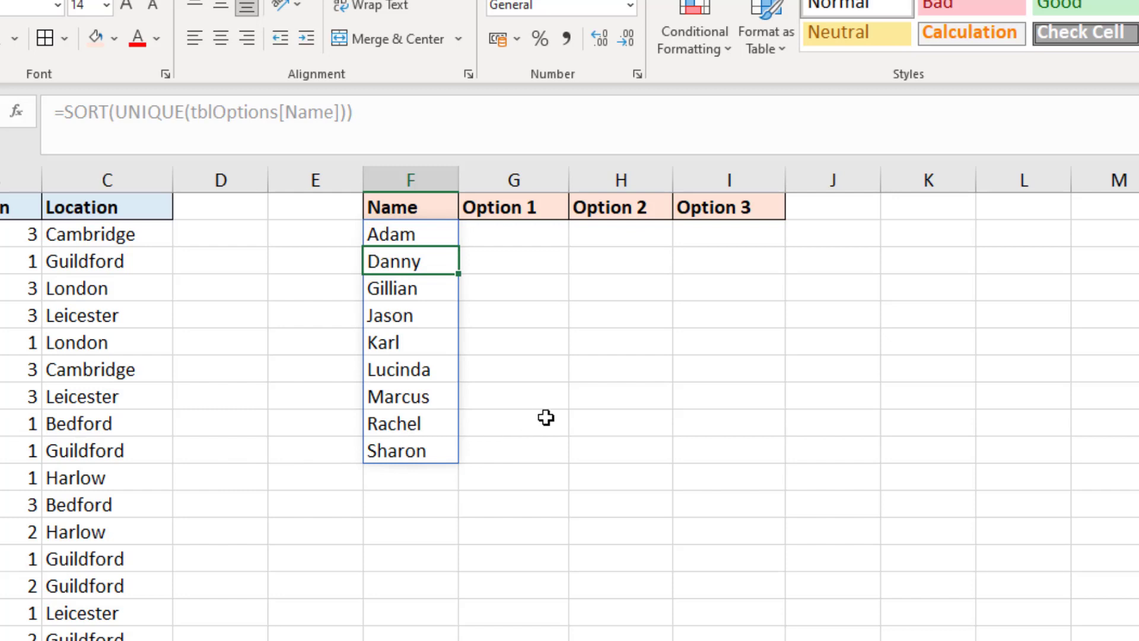
pyautogui.press('Right')
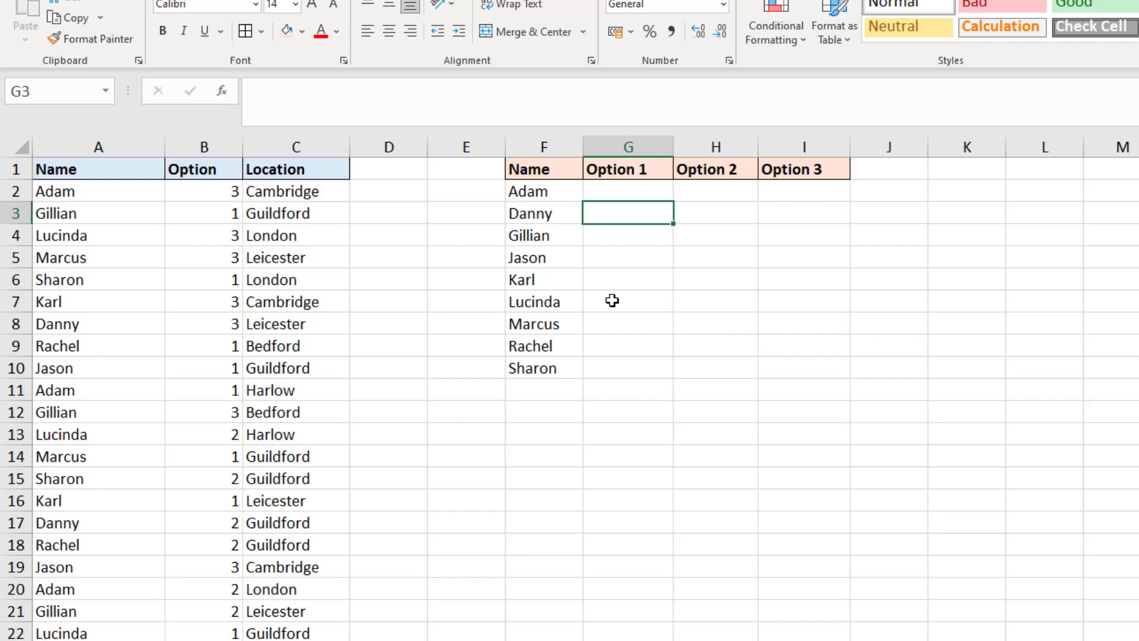
# Step: Enter =FILTER(tblOptions[Location],tblOptions[Name]=F2) in G2 to list Cambridge, Harlow and London for Adam
pyautogui.click(640, 189)
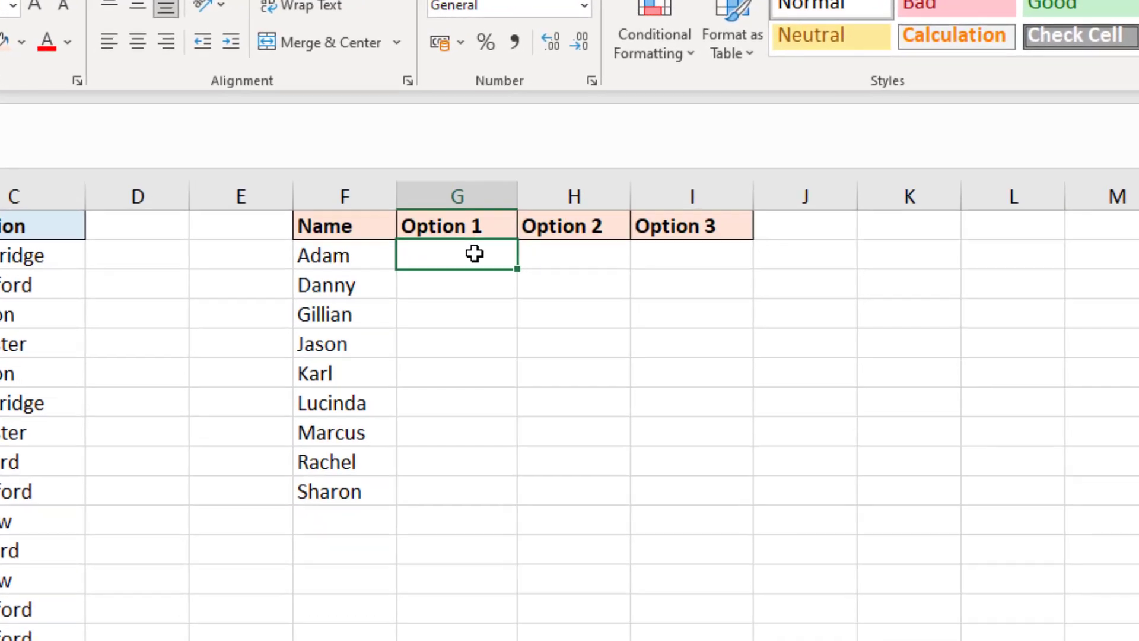
pyautogui.write('=fil')
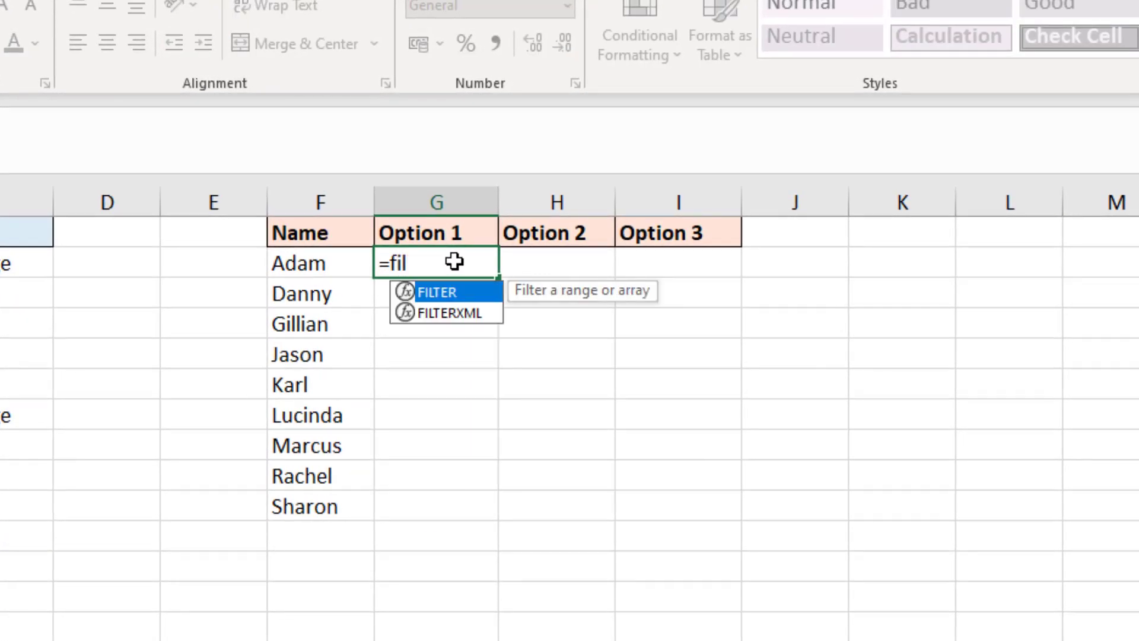
pyautogui.press('Tab')
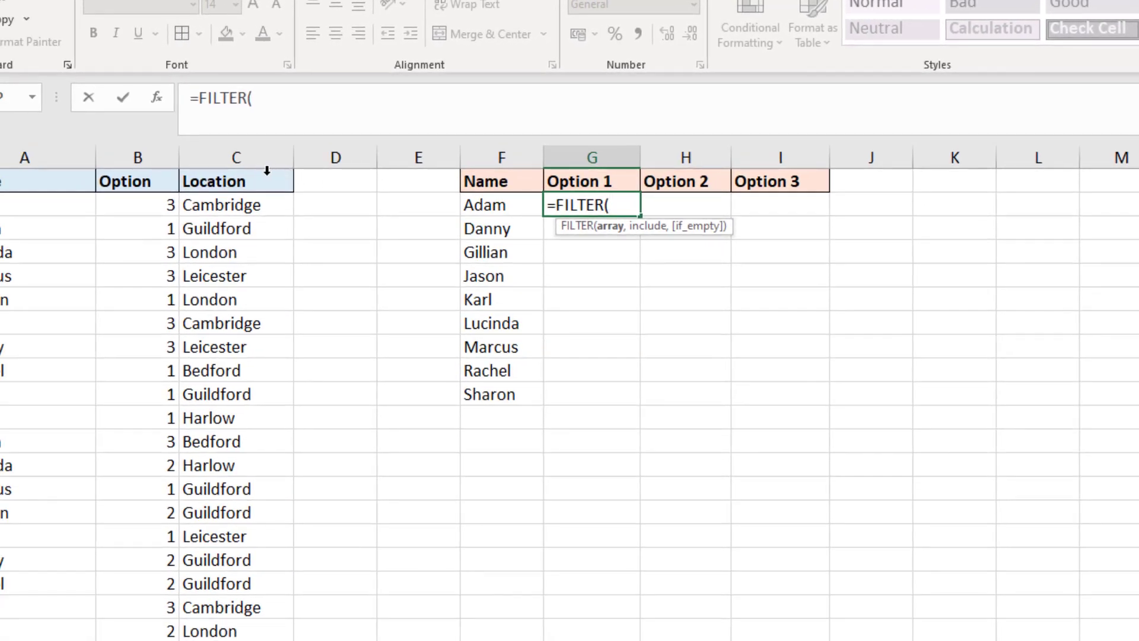
pyautogui.click(266, 171)
pyautogui.write(',')
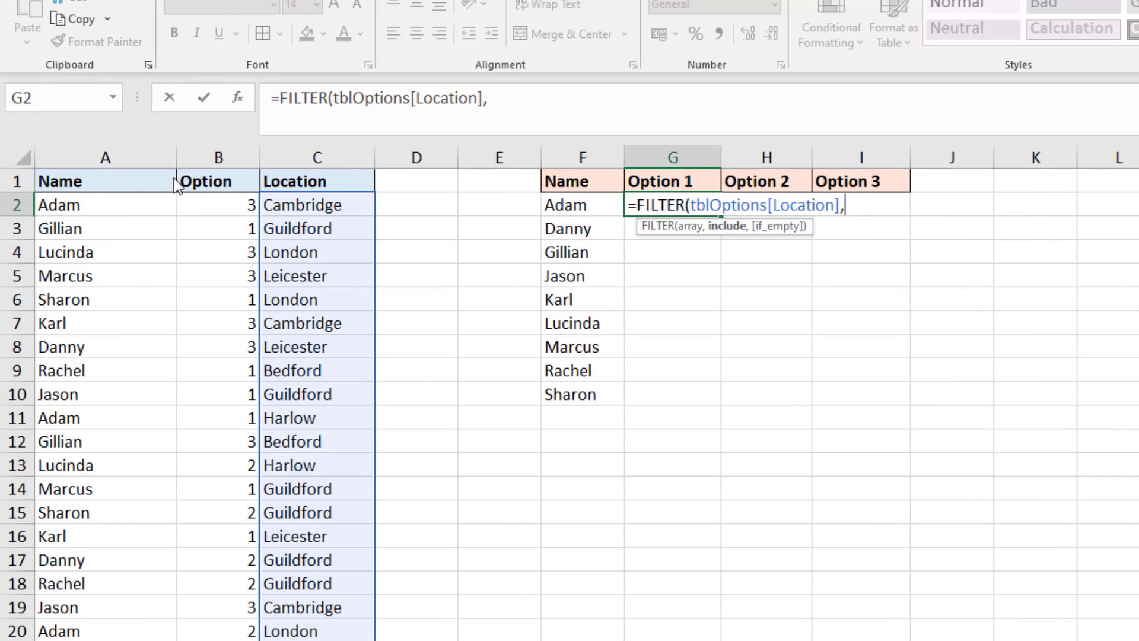
pyautogui.click(155, 167)
pyautogui.write('=')
pyautogui.click(584, 207)
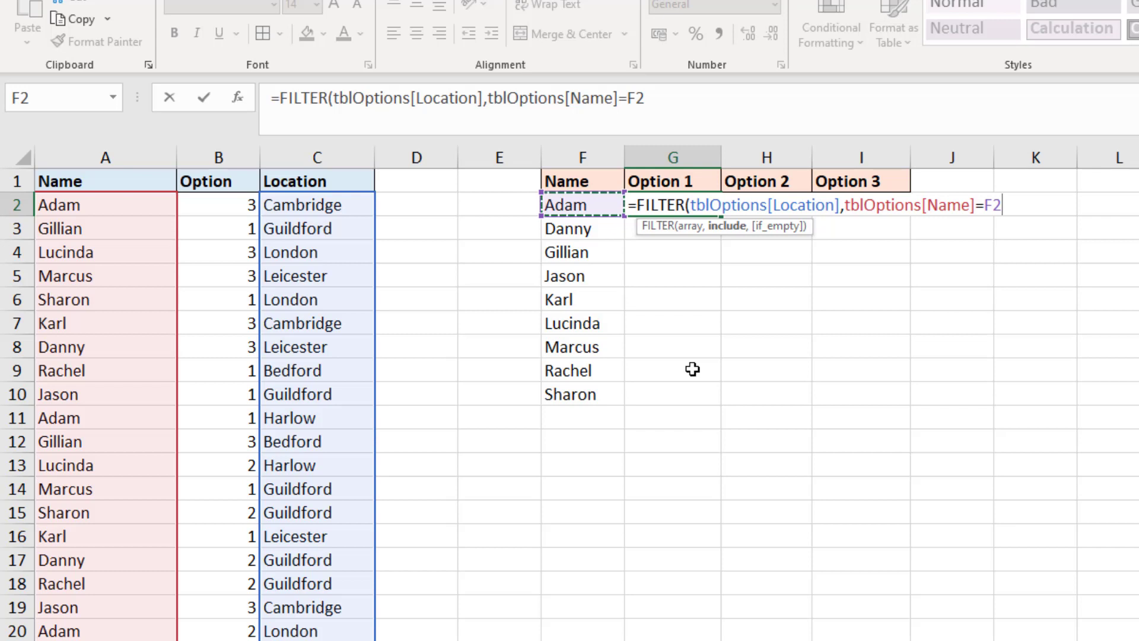
pyautogui.write(')')
pyautogui.press('Return')
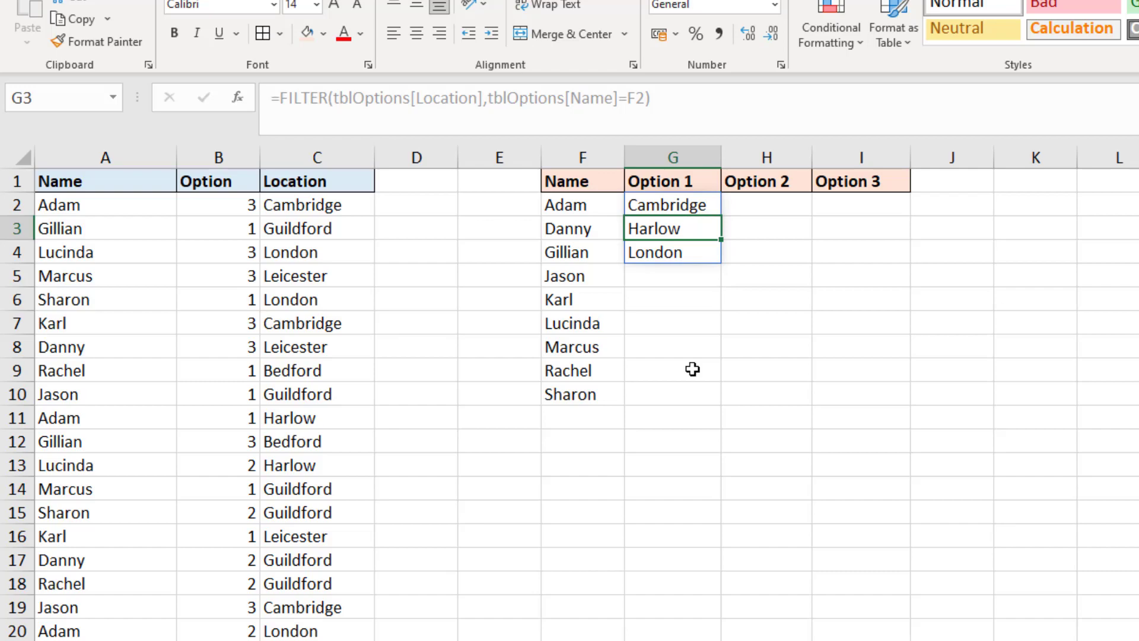
# Step: Wrap G2's FILTER formula inside a SORTBY function
pyautogui.click(704, 208)
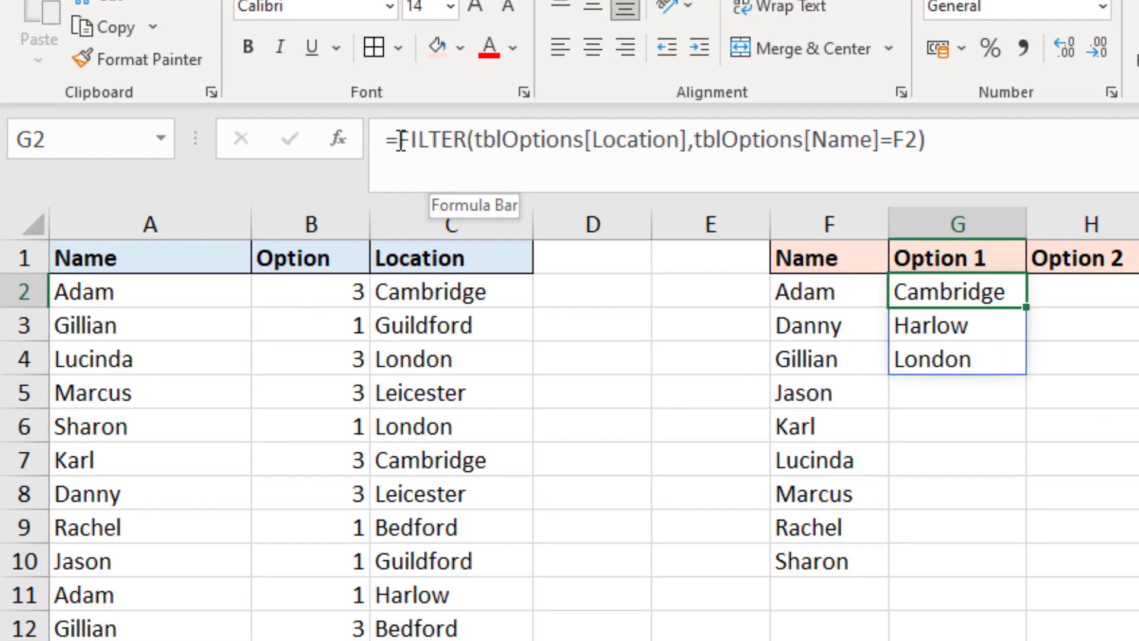
pyautogui.click(286, 101)
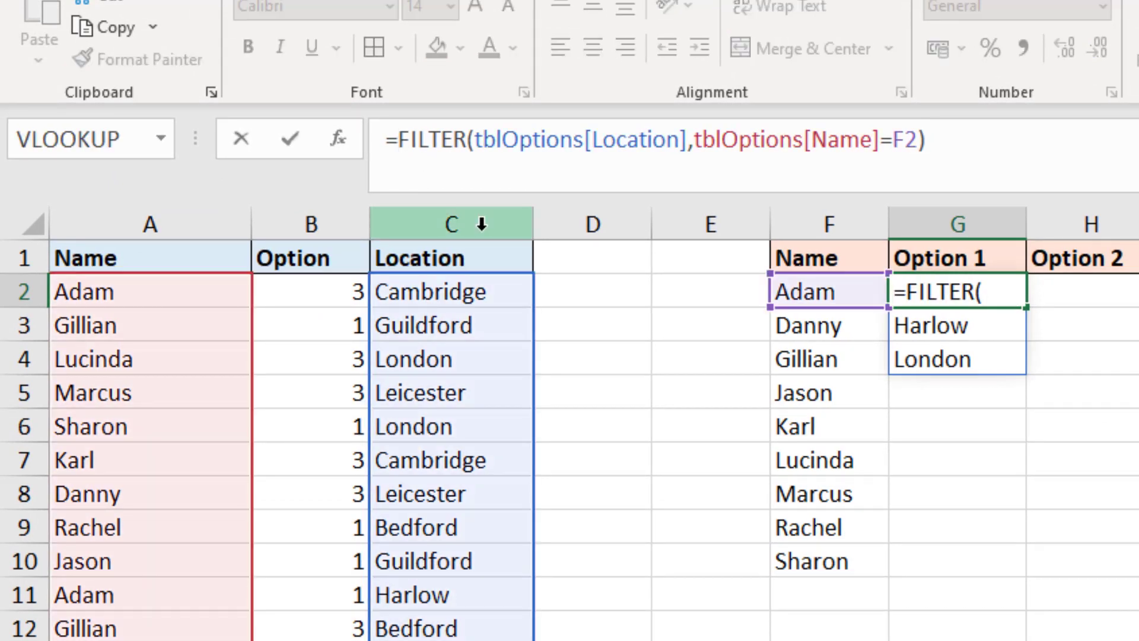
pyautogui.write('so')
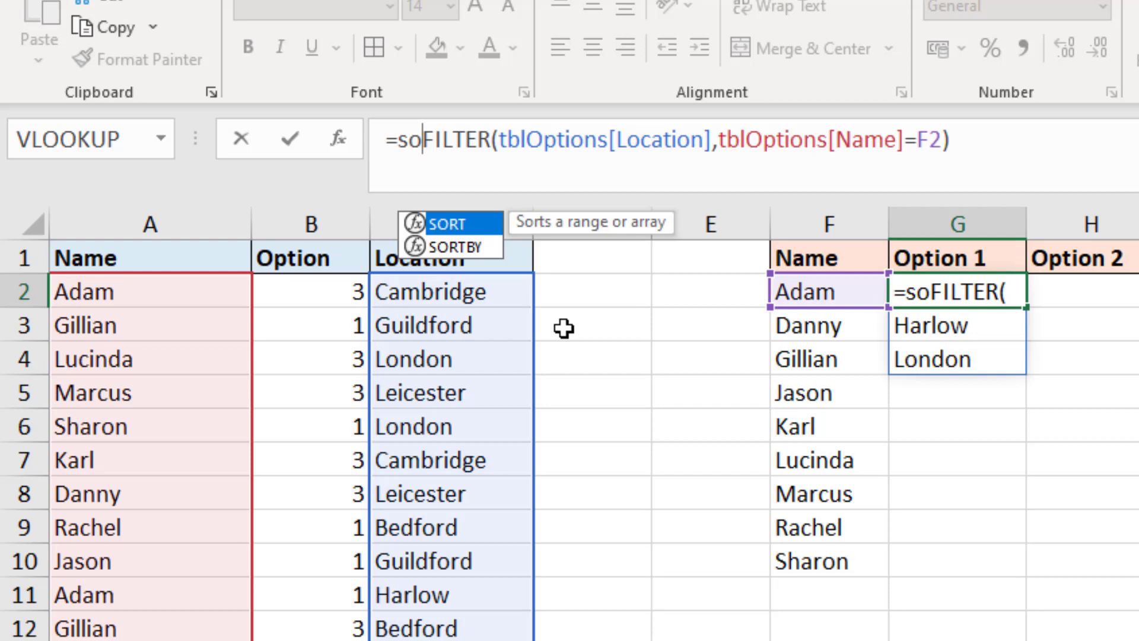
pyautogui.press('Down')
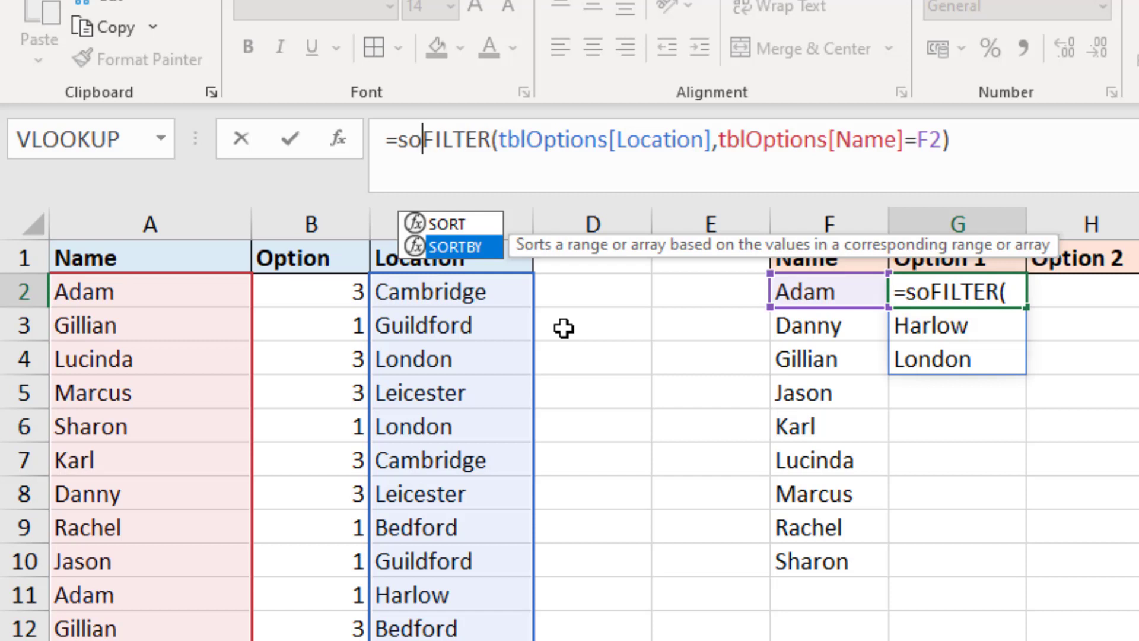
pyautogui.press('Tab')
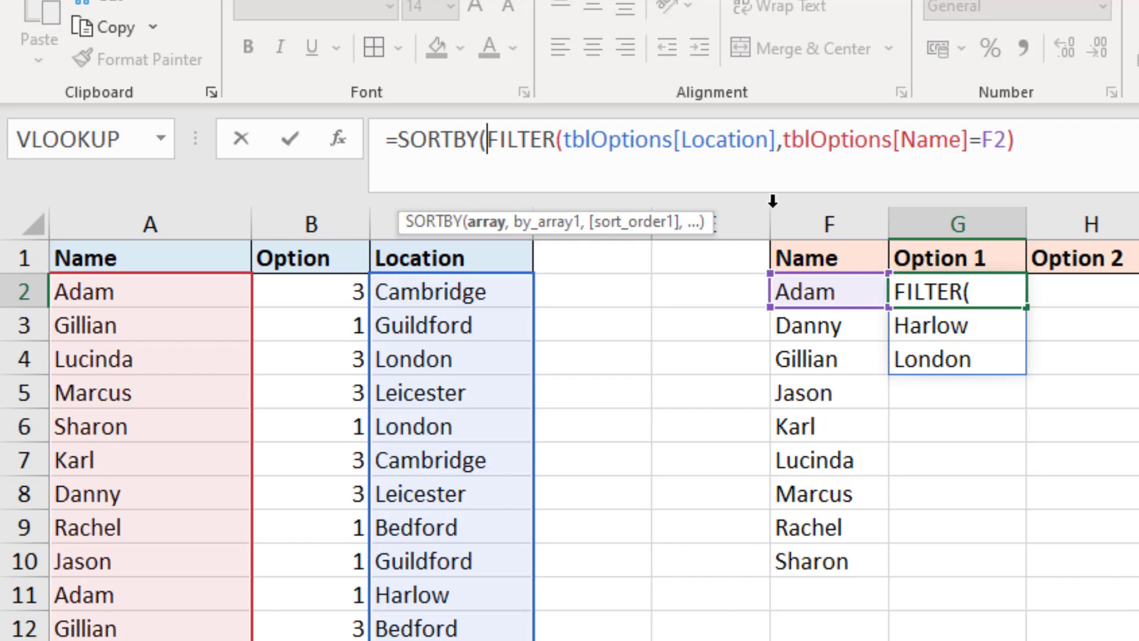
# Step: Add FILTER(tblOptions[Option],tblOptions[Name]=F2) as the sort array, ordering Harlow, London, Cambridge
pyautogui.click(1042, 143)
pyautogui.write(',')
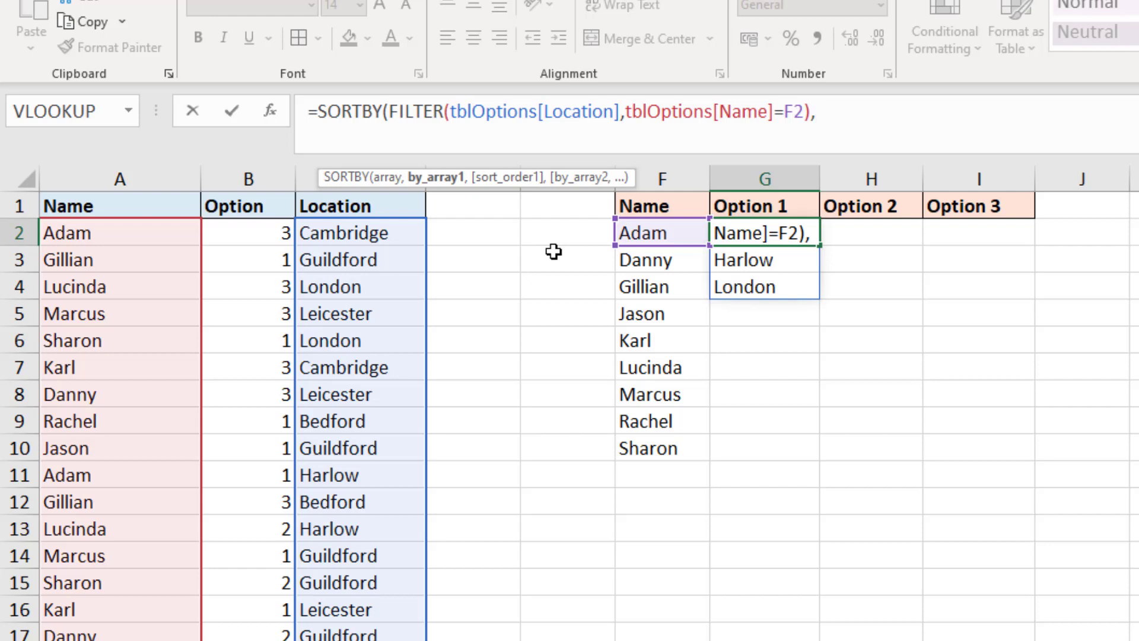
pyautogui.write('fil')
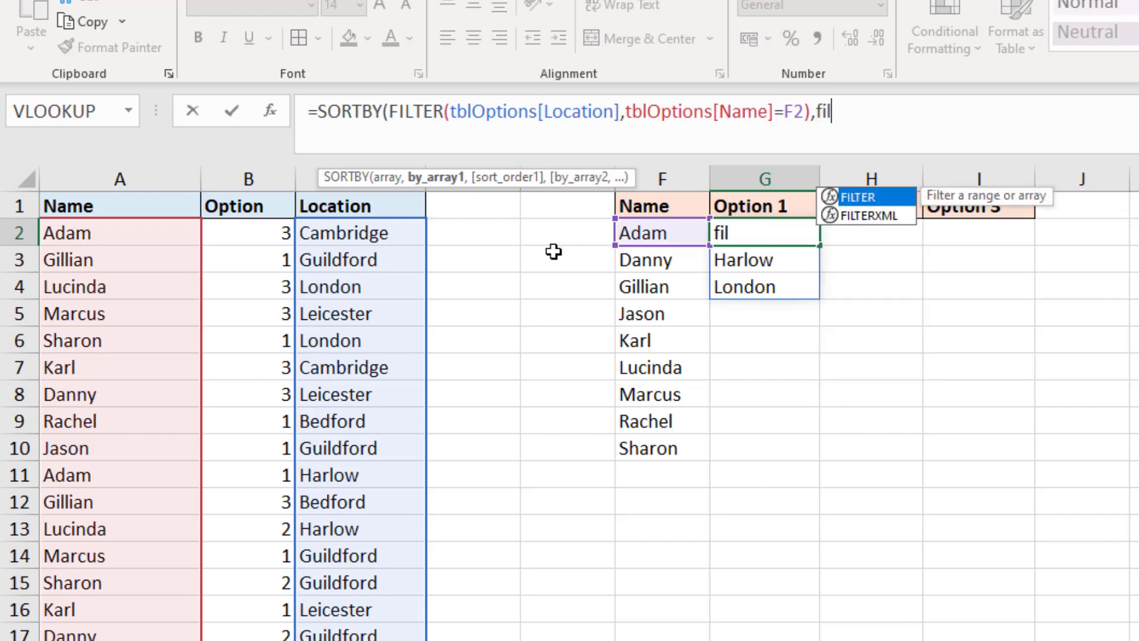
pyautogui.press('Tab')
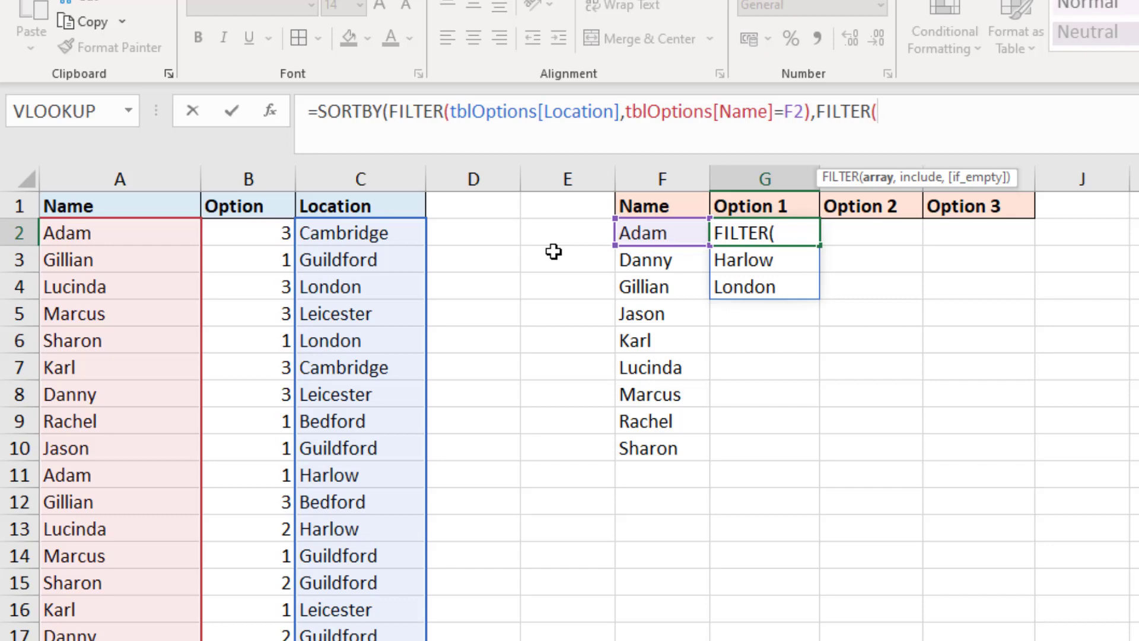
pyautogui.click(263, 194)
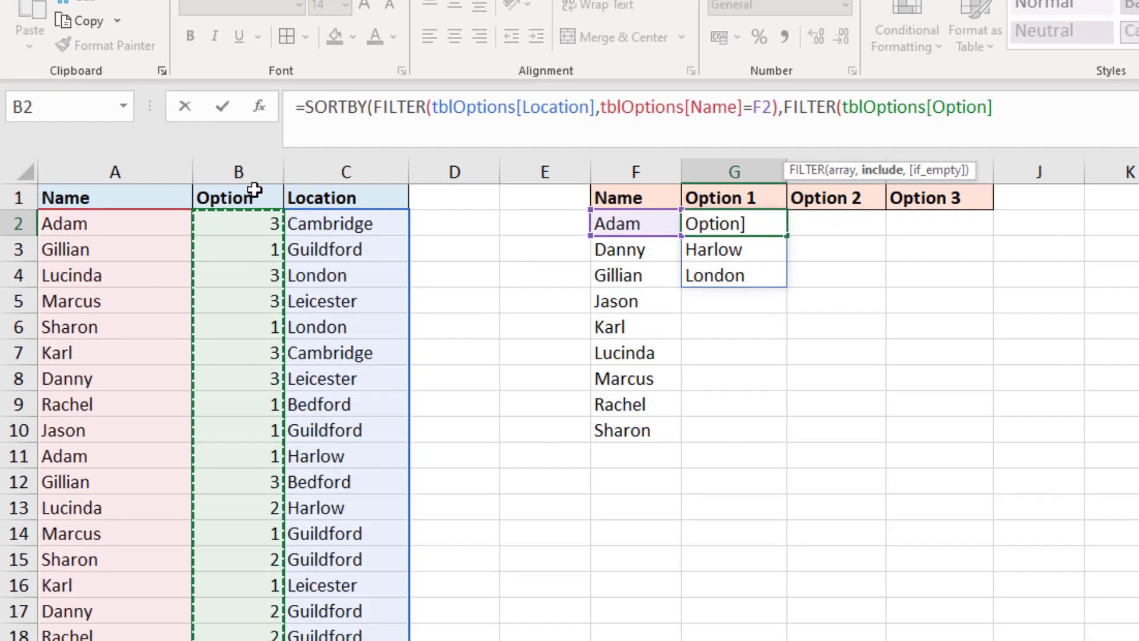
pyautogui.write(',')
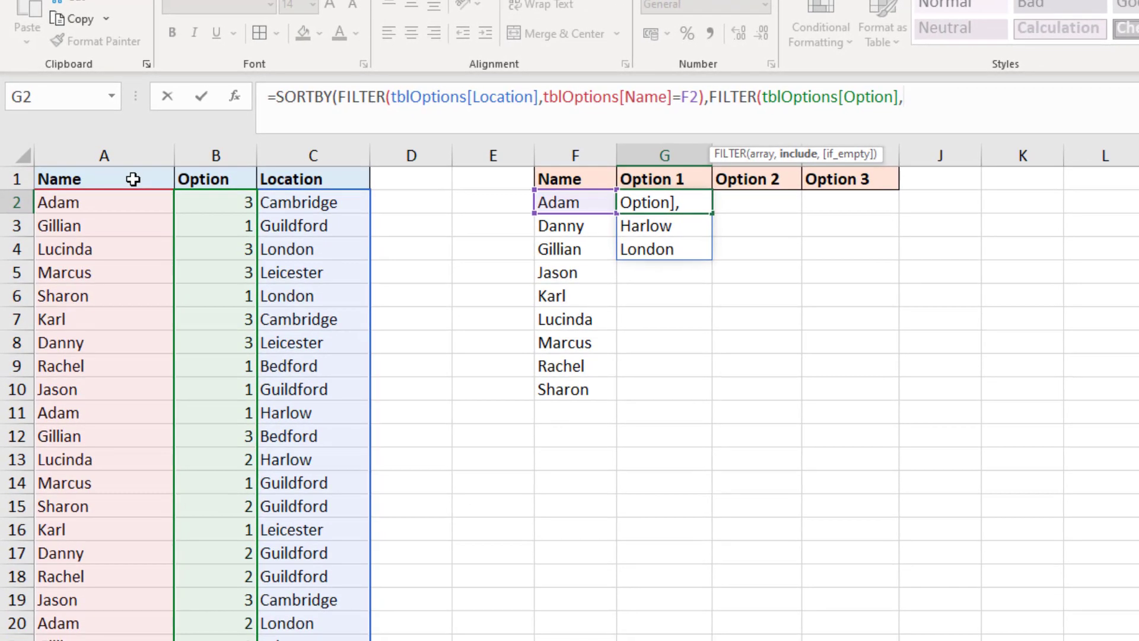
pyautogui.click(130, 167)
pyautogui.write('=')
pyautogui.click(543, 202)
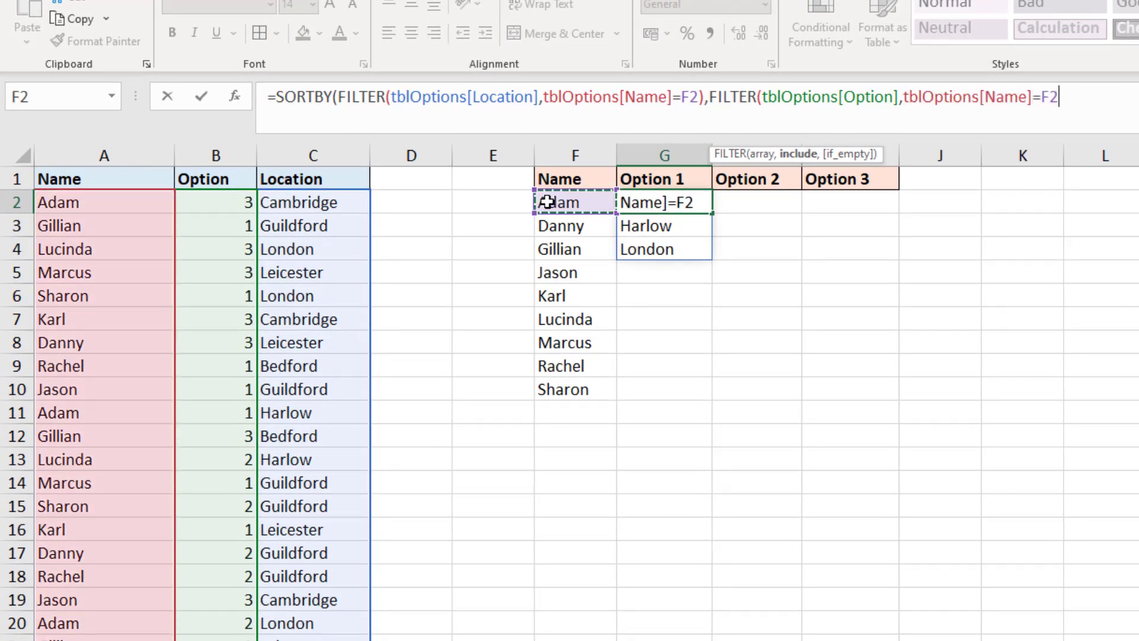
pyautogui.write(')')
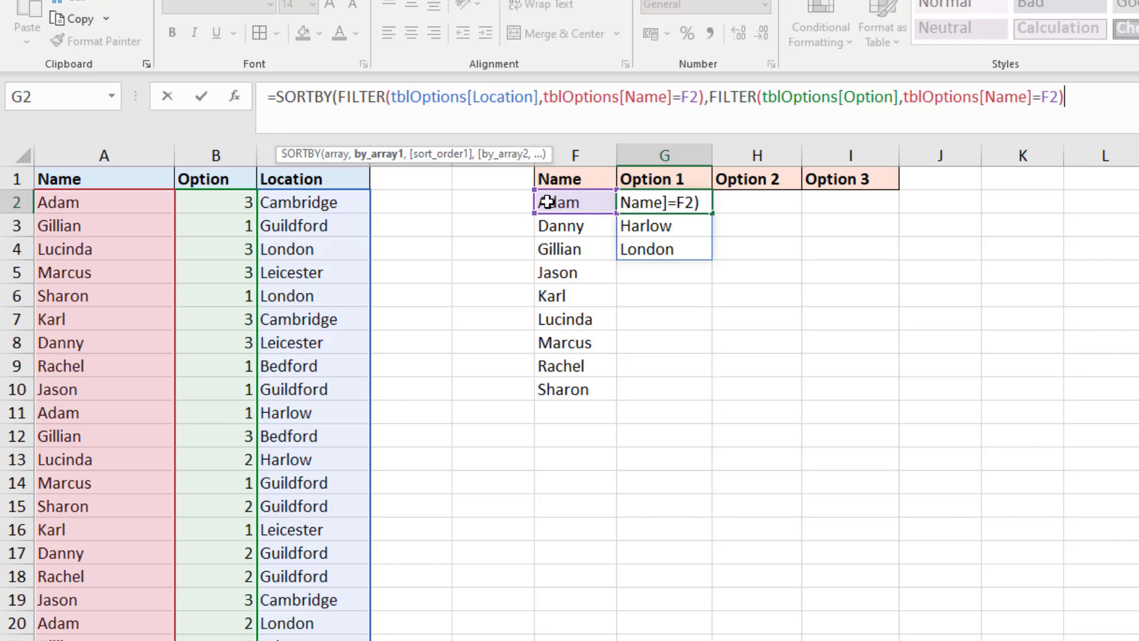
pyautogui.write(')')
pyautogui.press('Return')
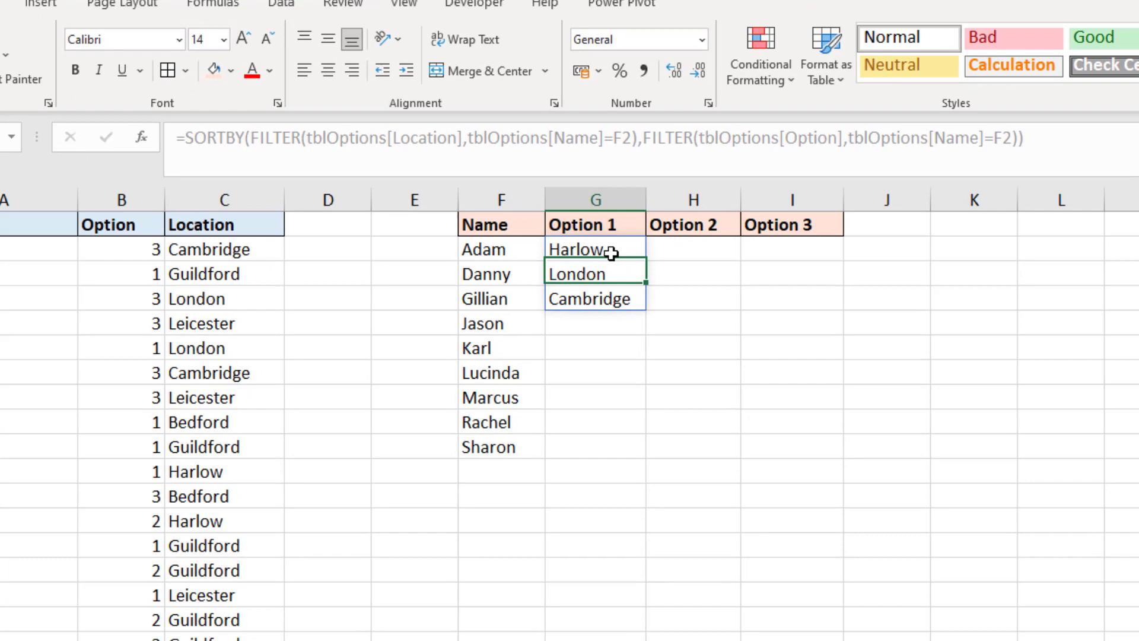
# Step: Wrap G2's SORTBY formula in TRANSPOSE so Harlow, London, Cambridge fill G2:I2
pyautogui.click(649, 202)
pyautogui.click(139, 158)
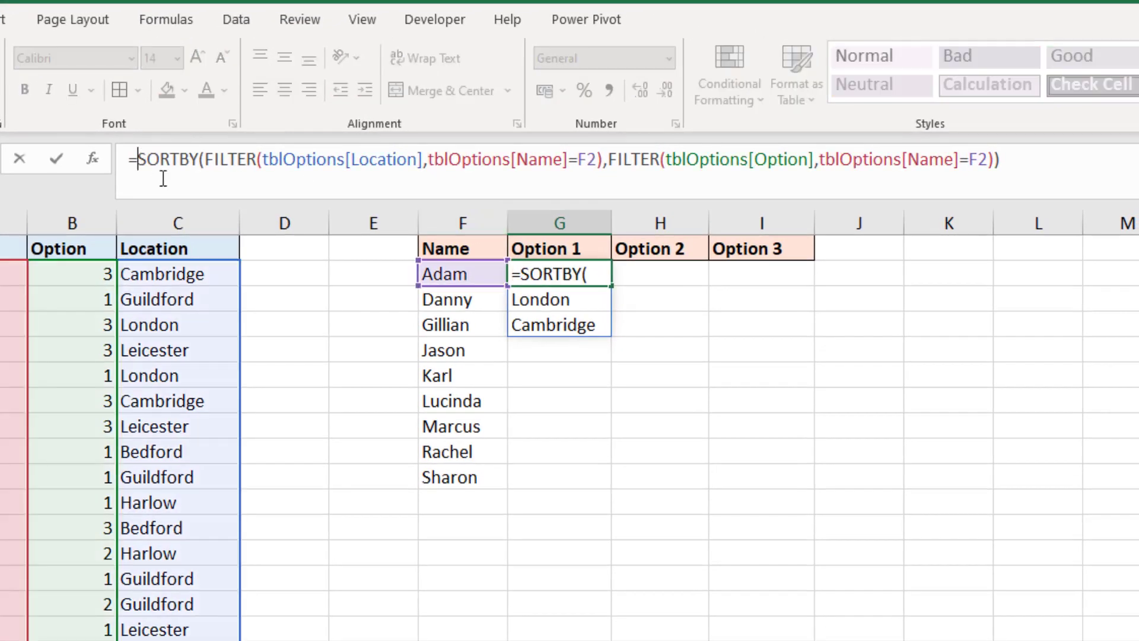
pyautogui.write('transpo')
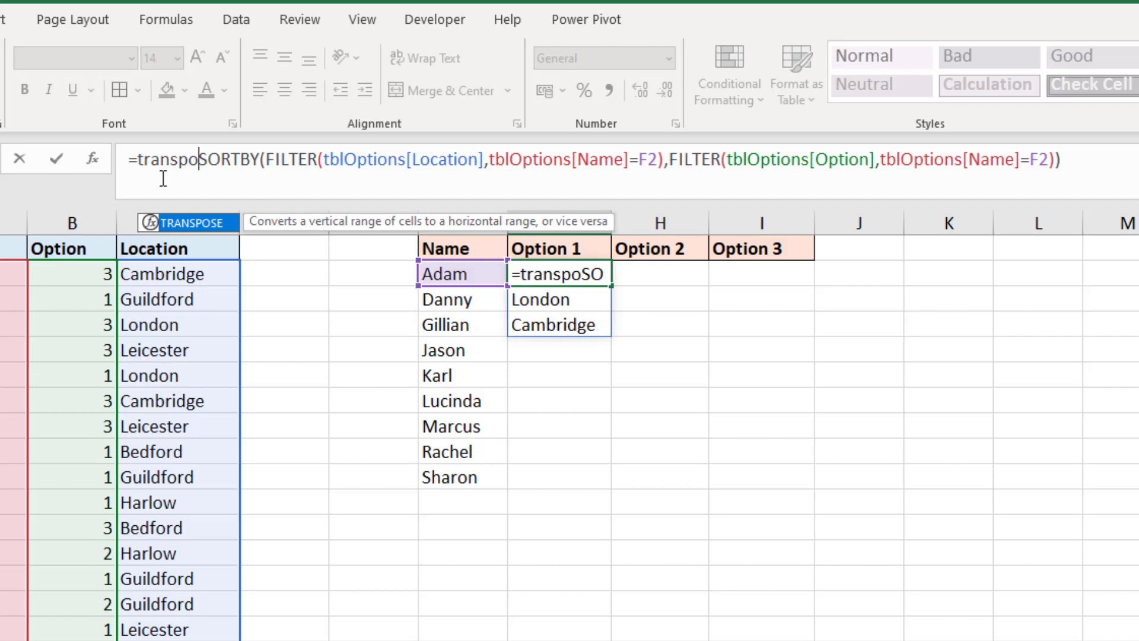
pyautogui.press('Tab')
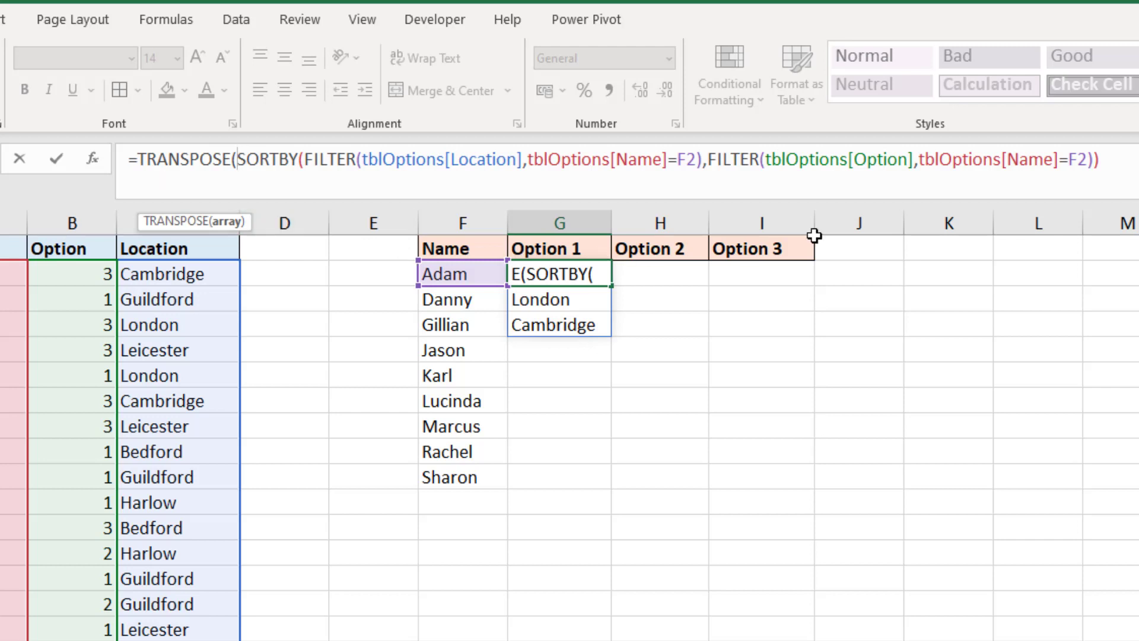
pyautogui.click(1109, 169)
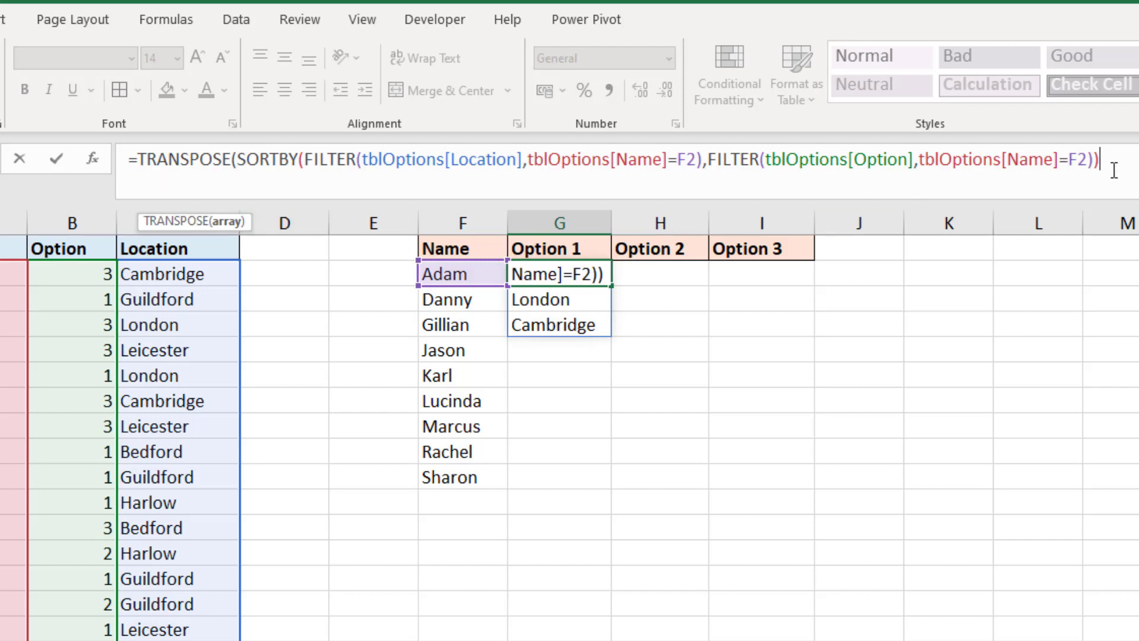
pyautogui.write(')')
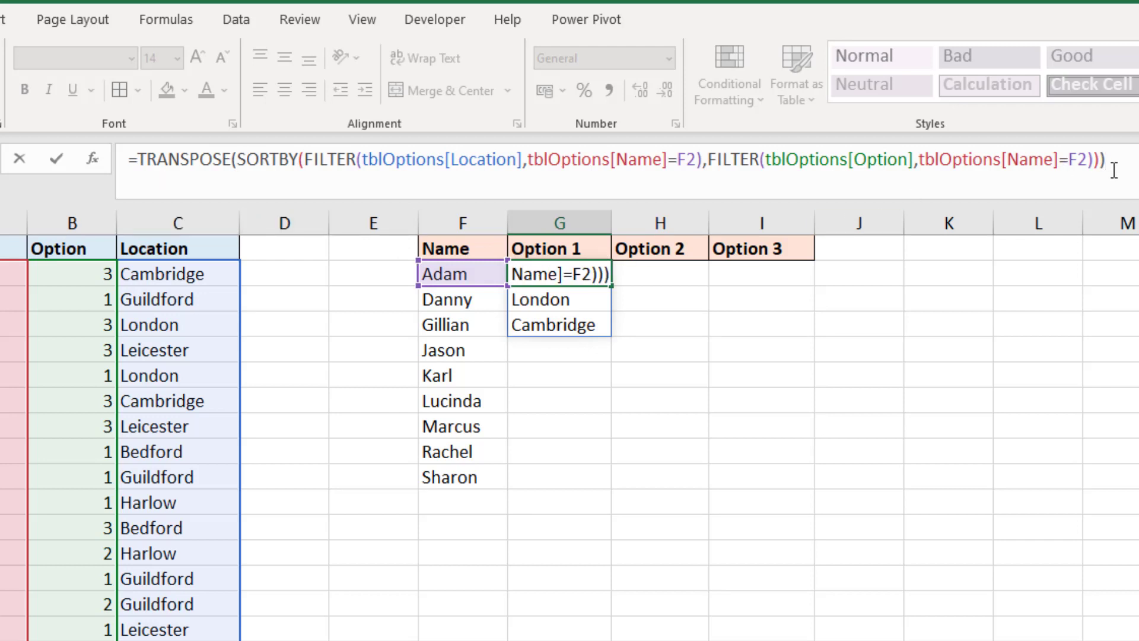
pyautogui.press('Return')
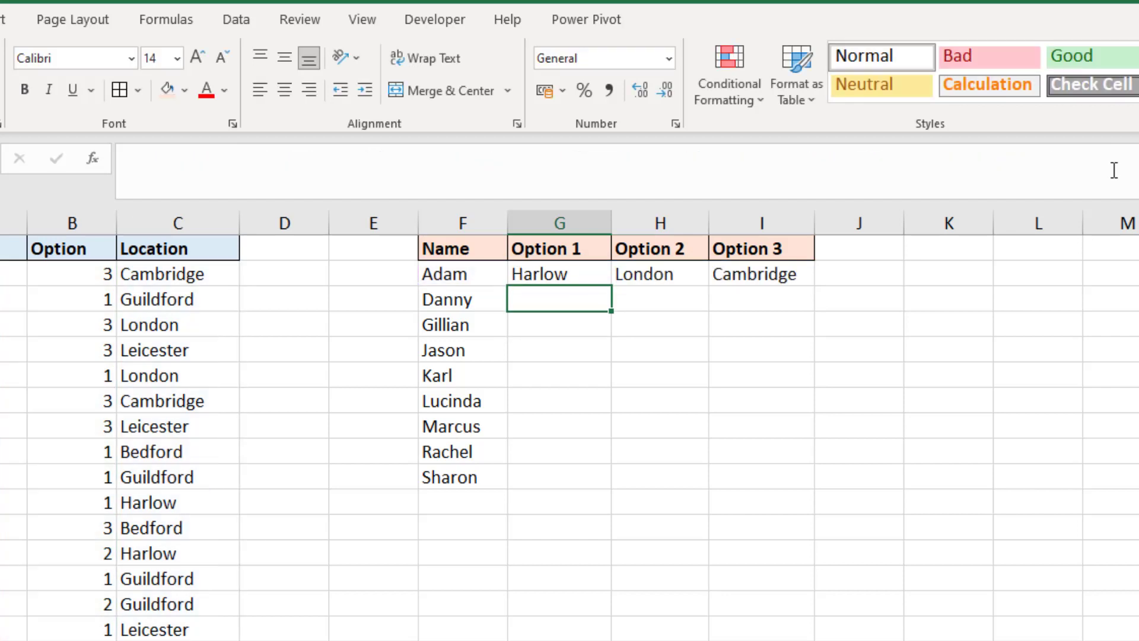
# Step: Fill G2's formula down to G10 for every name through Sharon
pyautogui.click(600, 279)
pyautogui.moveTo(612, 287); pyautogui.dragTo(602, 478)
pyautogui.click(762, 638)
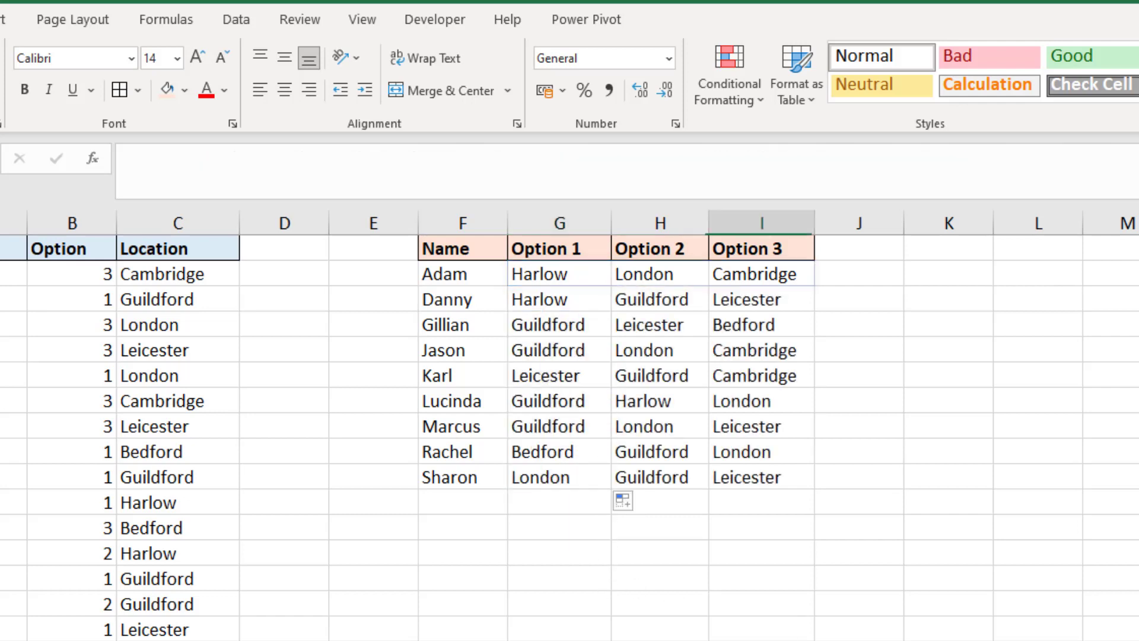